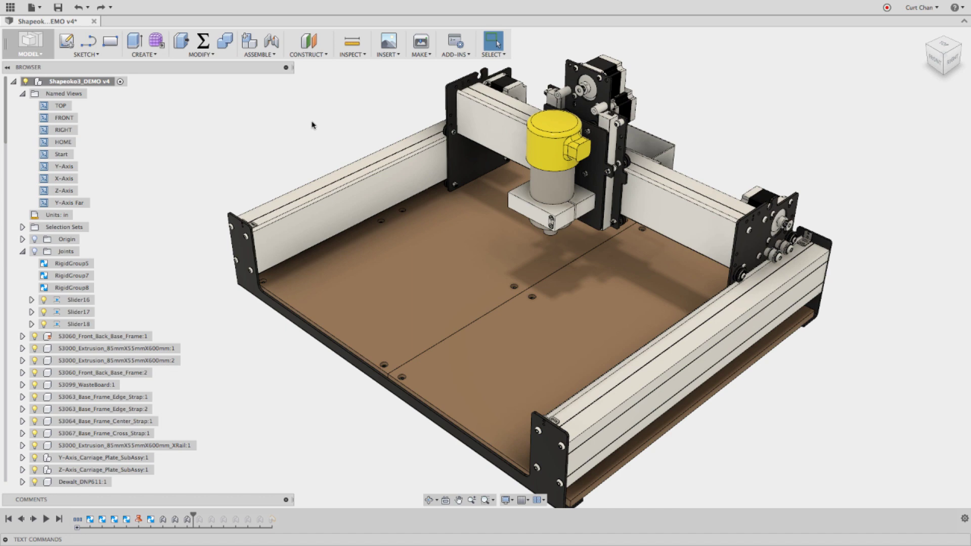
Select the top-level assembly and highlight the parts locked by RigidGroup5, RigidGroup7 and RigidGroup8
{"action": "right_click", "coordinate": [87, 84]}
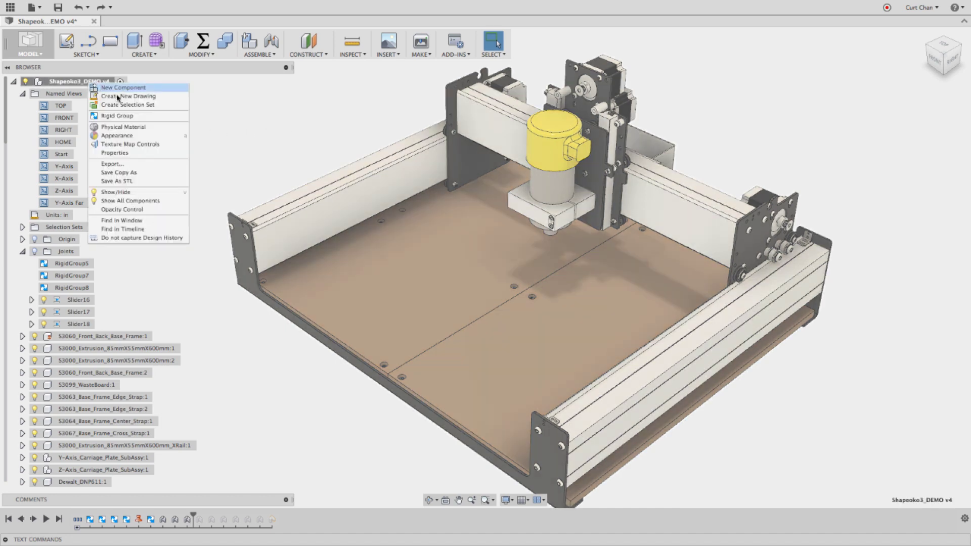
{"action": "left_click", "coordinate": [169, 240]}
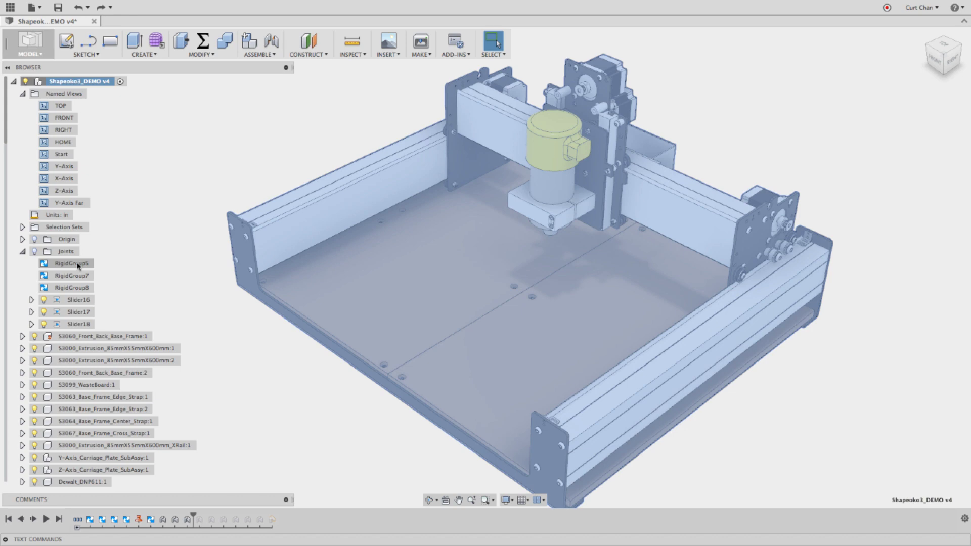
{"action": "left_click", "coordinate": [76, 264]}
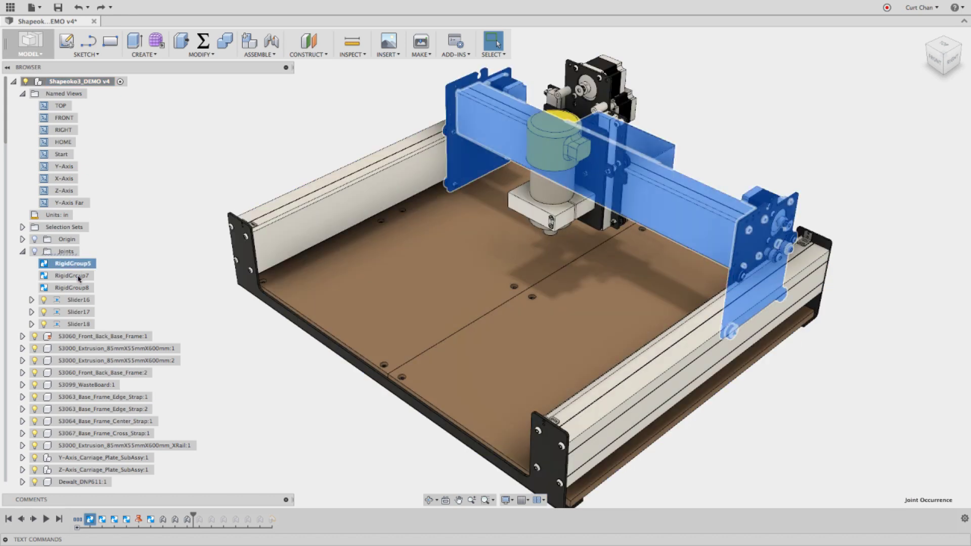
{"action": "left_click", "coordinate": [78, 276]}
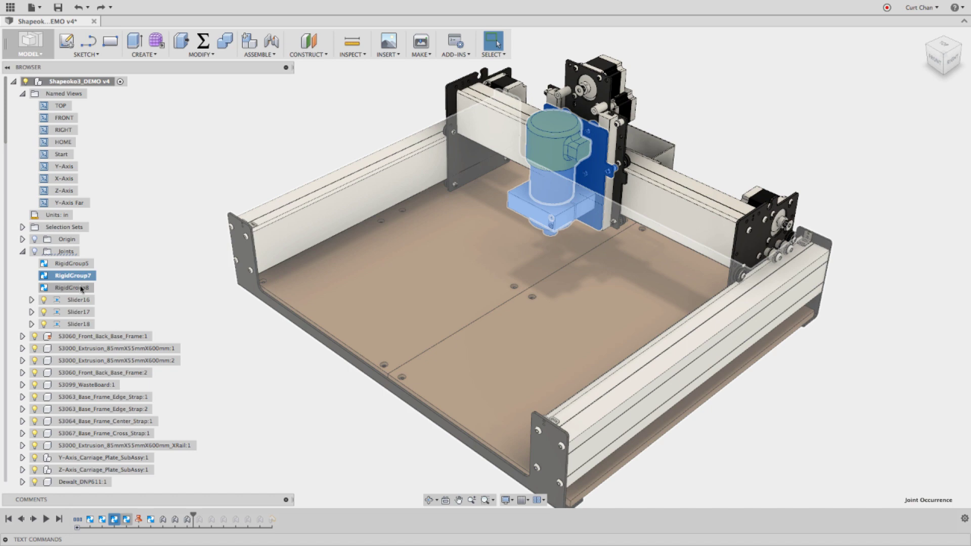
{"action": "left_click", "coordinate": [81, 289]}
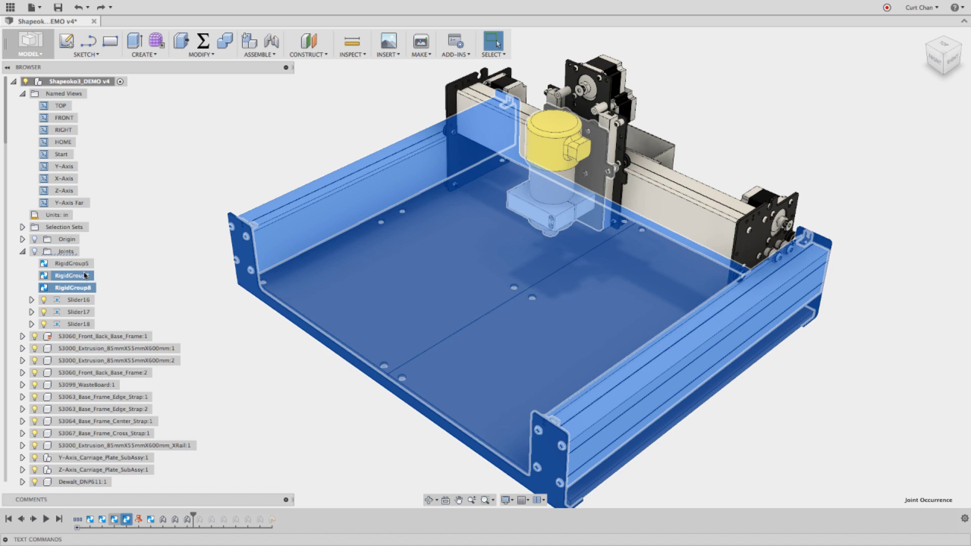
{"action": "left_click", "coordinate": [82, 275]}
{"action": "left_click", "coordinate": [85, 265]}
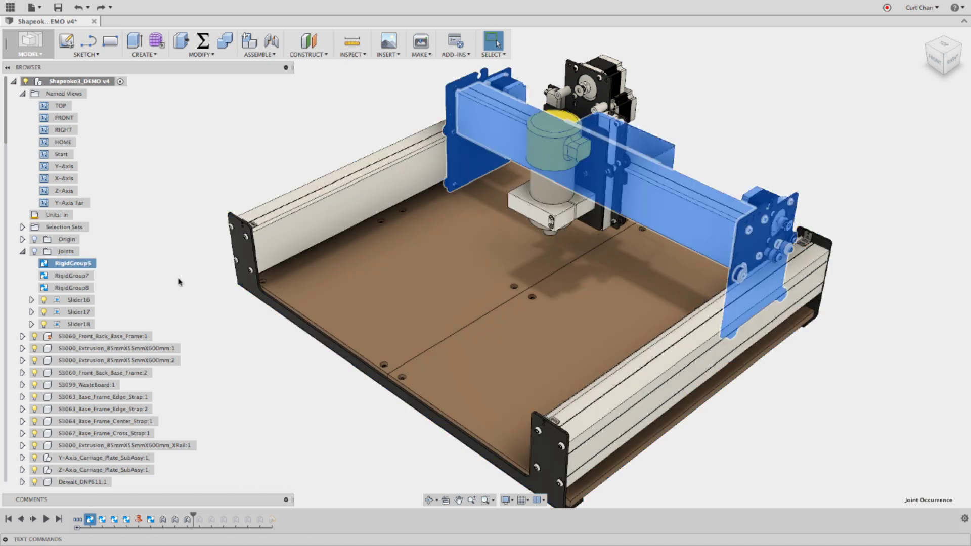
{"action": "left_click", "coordinate": [176, 391]}
Roll the timeline back before the slider joints, test-drag the router along the gantry, then undo
{"action": "left_click_drag", "start_coordinate": [193, 516], "coordinate": [155, 520]}
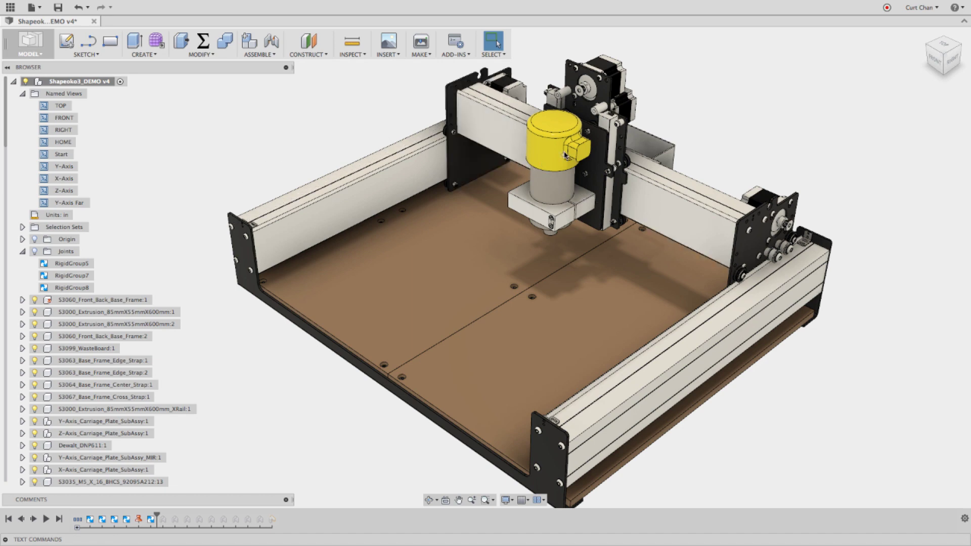
{"action": "left_click_drag", "start_coordinate": [559, 154], "coordinate": [432, 150]}
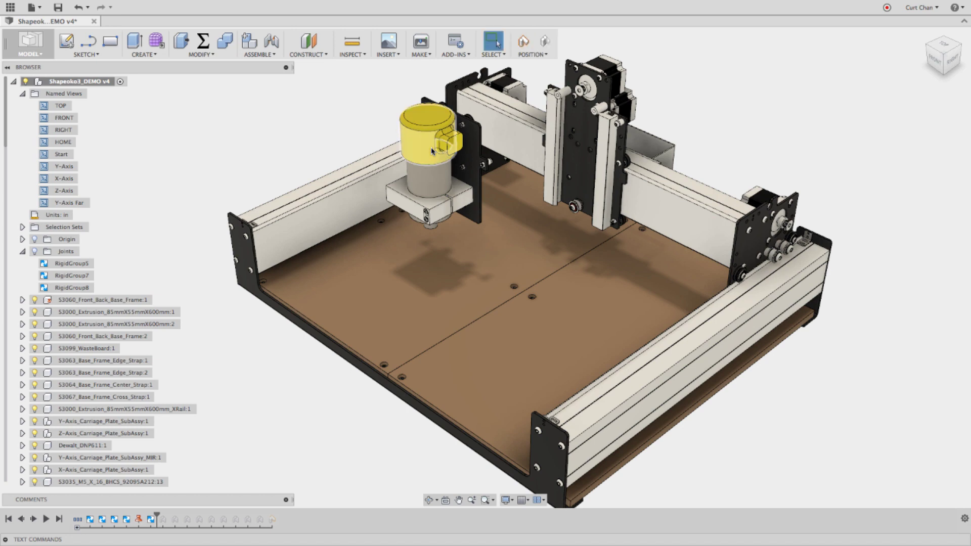
{"action": "key", "text": "super+z"}
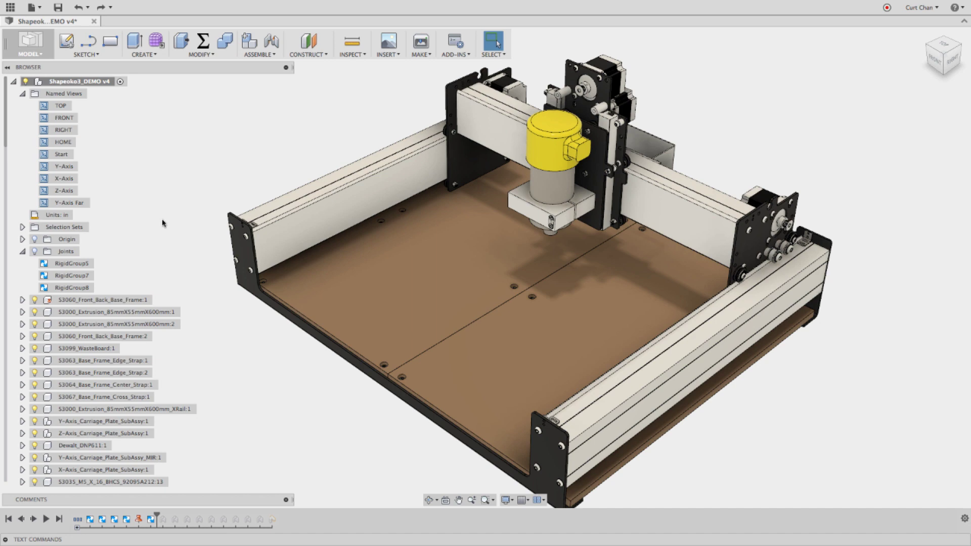
View the model from the saved Y-Axis view, then Y-Axis Far, then Start
{"action": "double_click", "coordinate": [69, 169]}
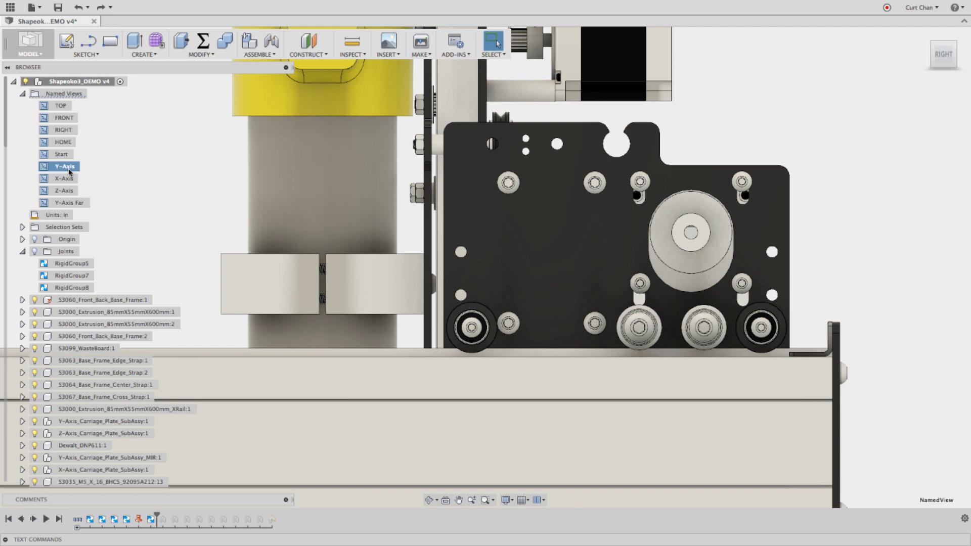
{"action": "scroll", "coordinate": [211, 200], "scroll_direction": "down", "scroll_amount": 1}
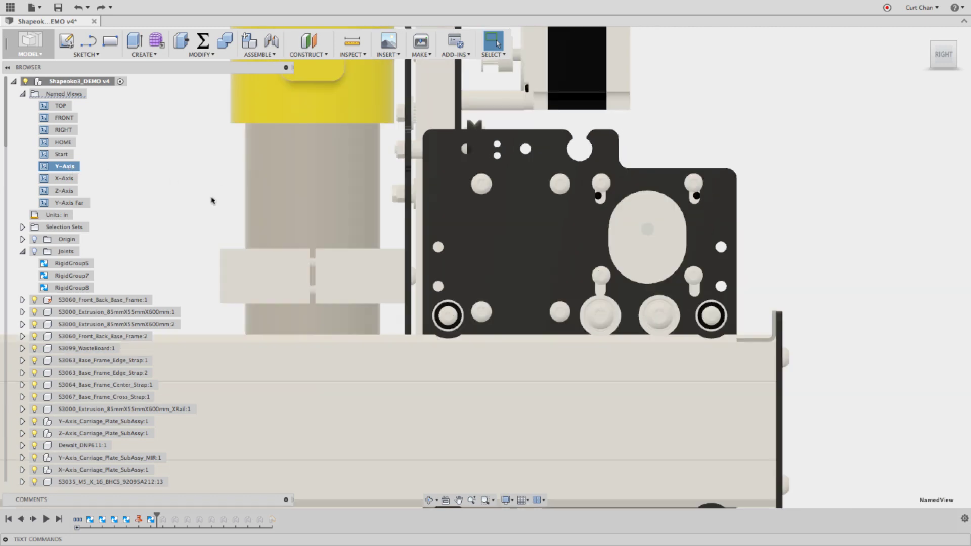
{"action": "scroll", "coordinate": [211, 200], "scroll_direction": "down", "scroll_amount": 3}
{"action": "double_click", "coordinate": [84, 204]}
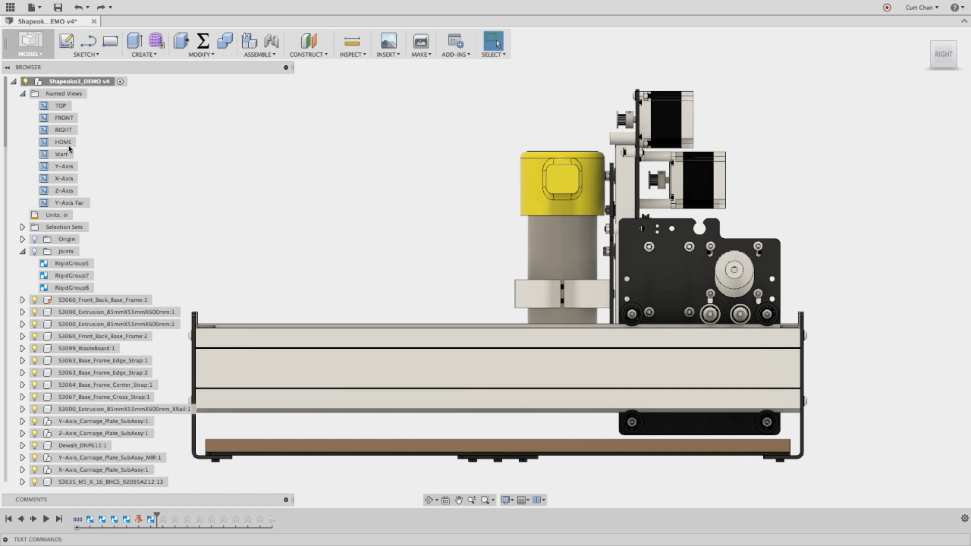
{"action": "double_click", "coordinate": [63, 155]}
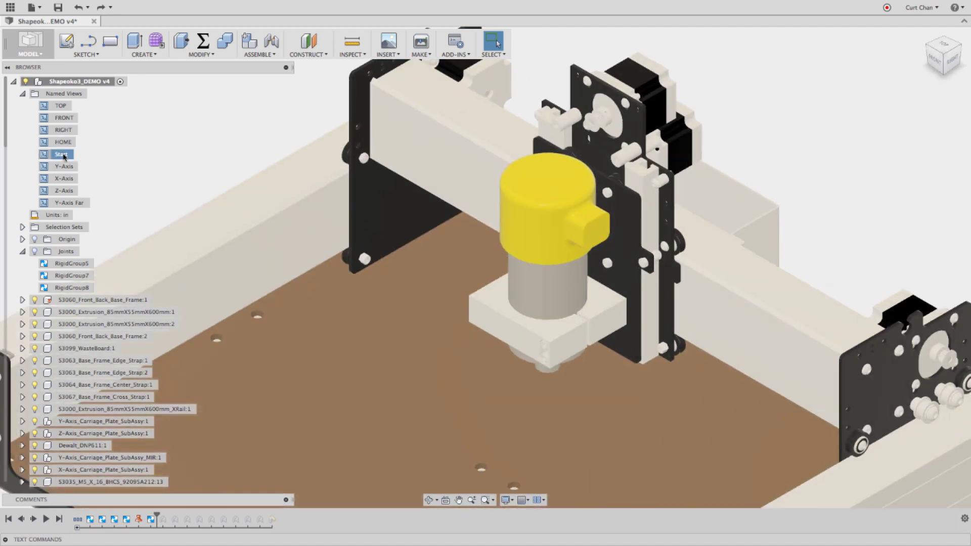
Join the X-rail to the side extrusion with an as-built Slider on an extrusion edge, test it, and undo
{"action": "left_click", "coordinate": [275, 55]}
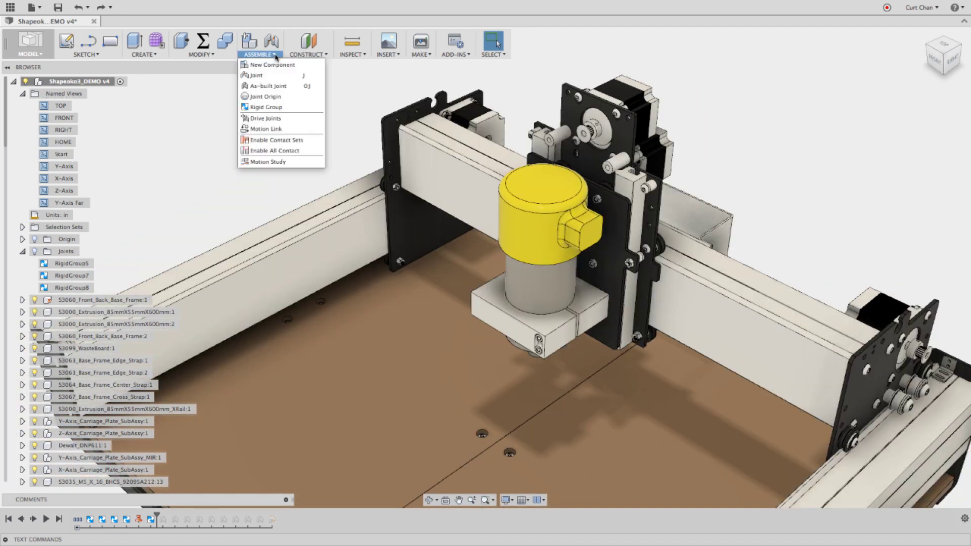
{"action": "left_click", "coordinate": [282, 90]}
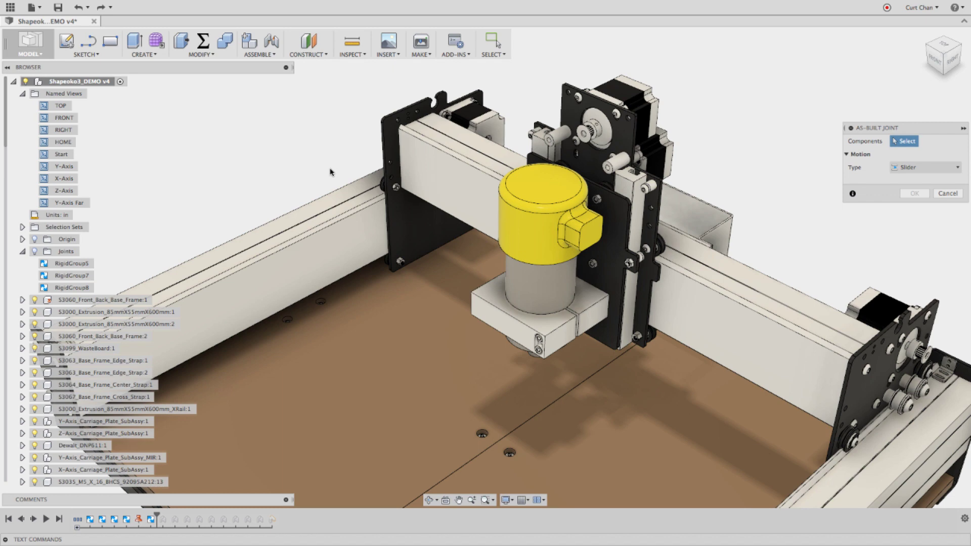
{"action": "left_click", "coordinate": [467, 198]}
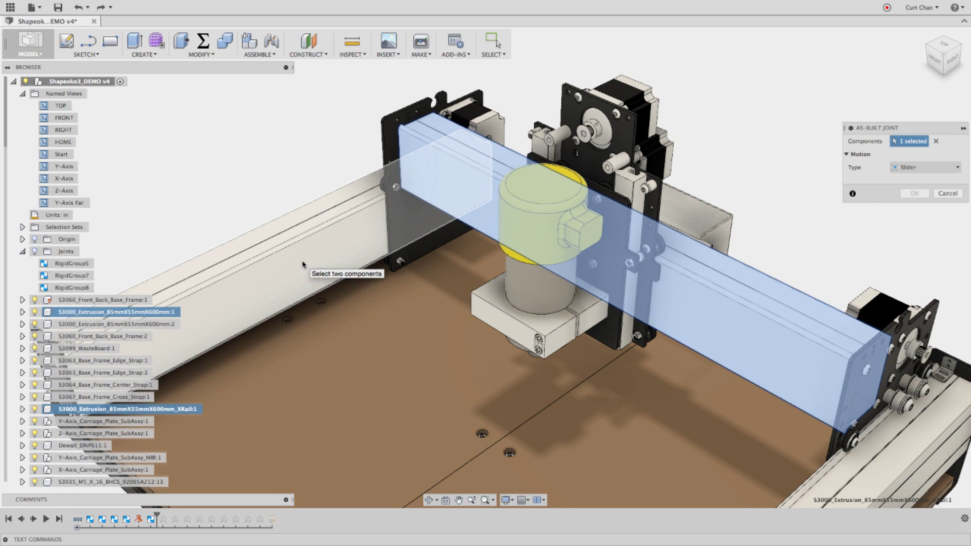
{"action": "left_click", "coordinate": [303, 264]}
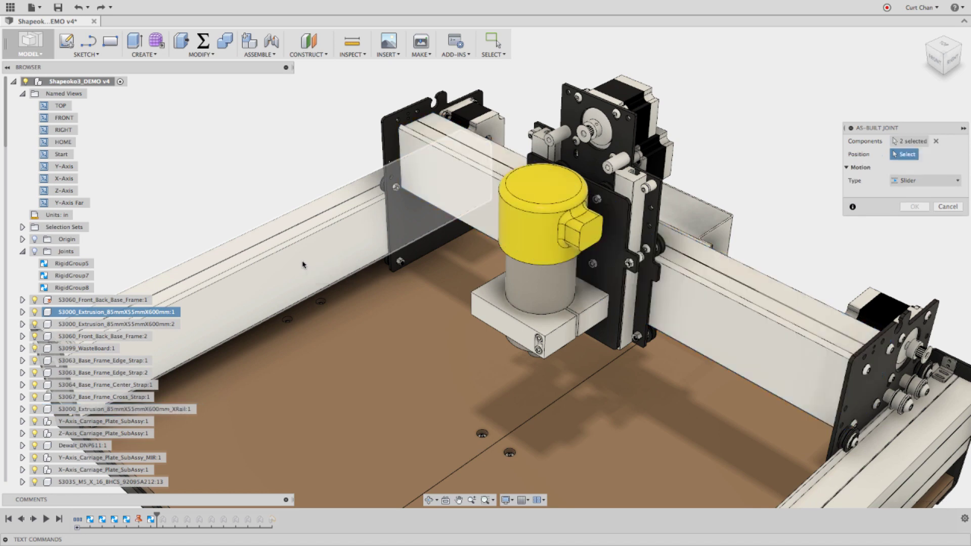
{"action": "left_click", "coordinate": [315, 236]}
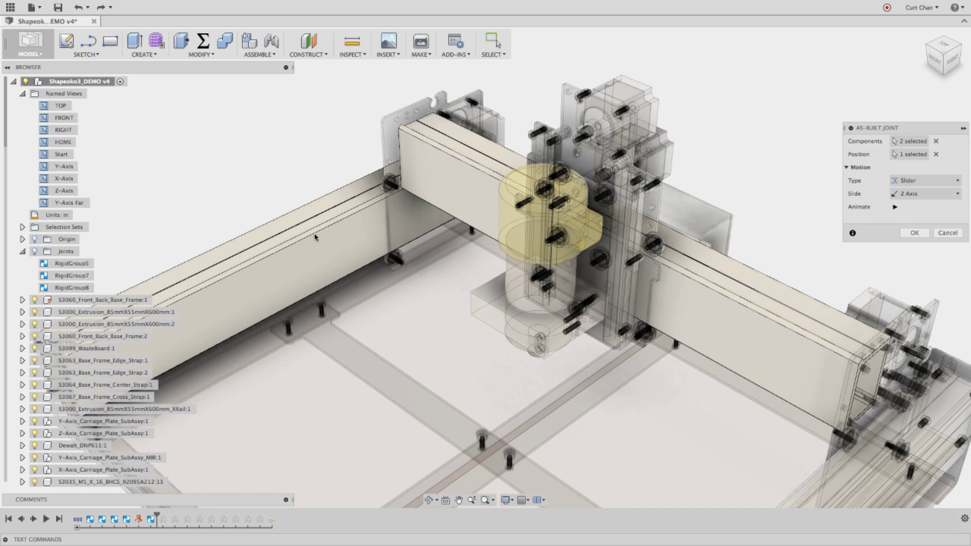
{"action": "right_click", "coordinate": [283, 145]}
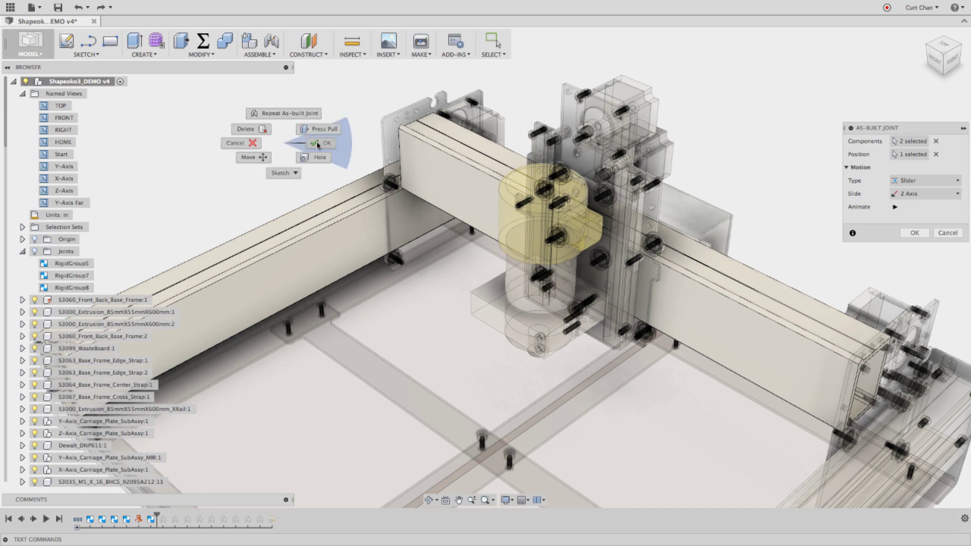
{"action": "left_click", "coordinate": [317, 146]}
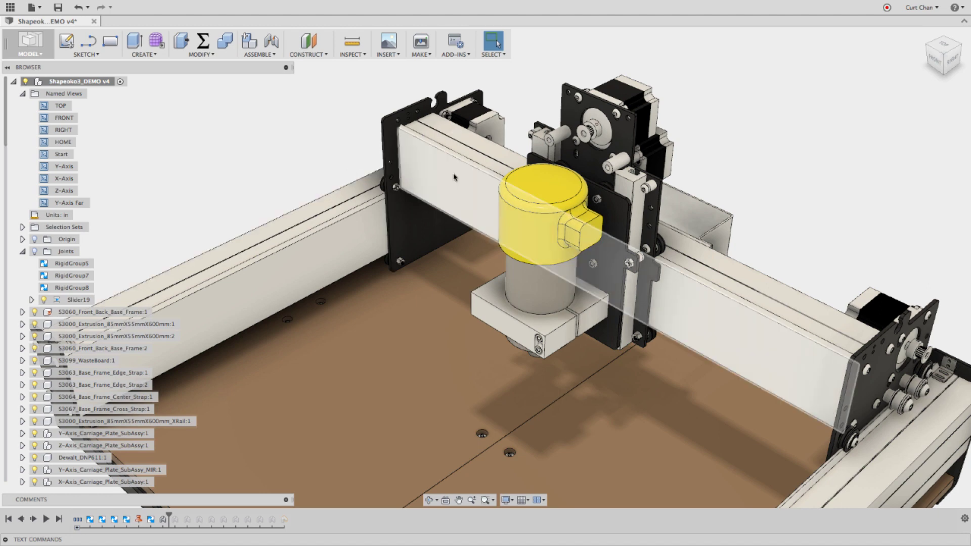
{"action": "left_click_drag", "start_coordinate": [453, 177], "coordinate": [400, 224]}
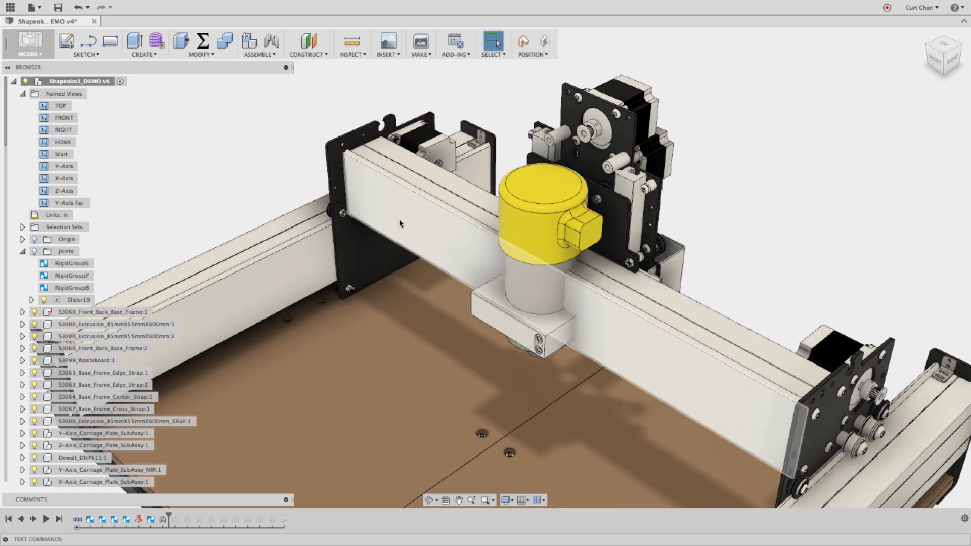
{"action": "key", "text": "ctrl+z"}
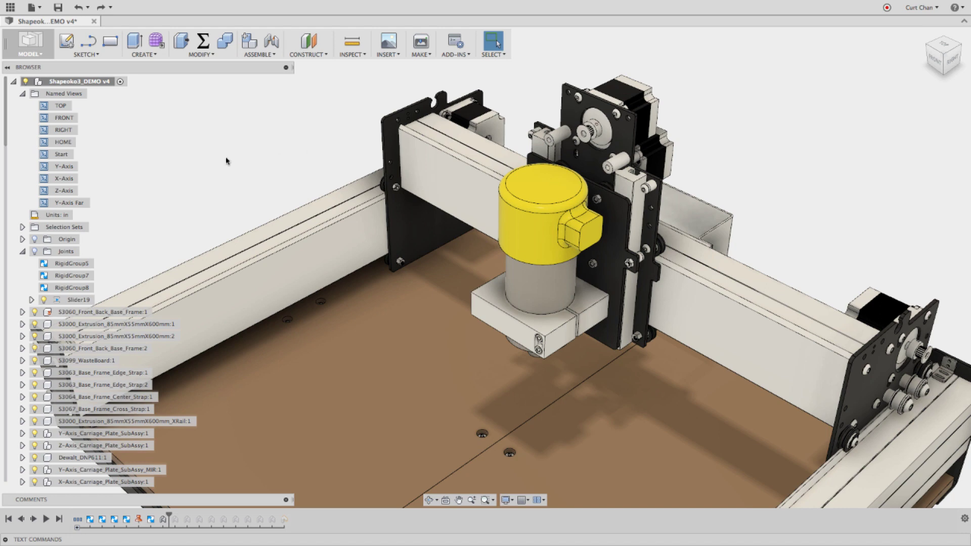
From the saved X-Axis view, try dragging the carriage plate along the rail
{"action": "double_click", "coordinate": [71, 181]}
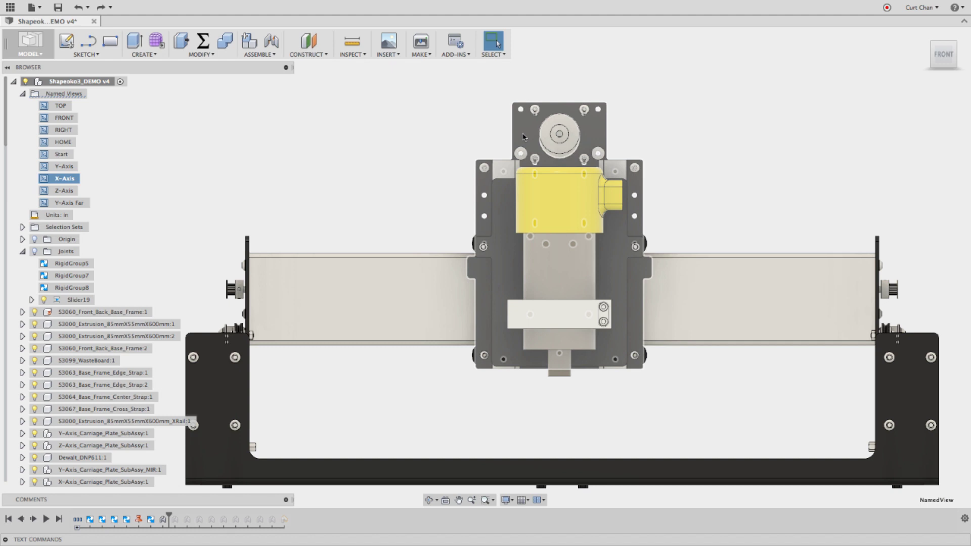
{"action": "left_click_drag", "start_coordinate": [507, 138], "coordinate": [482, 119]}
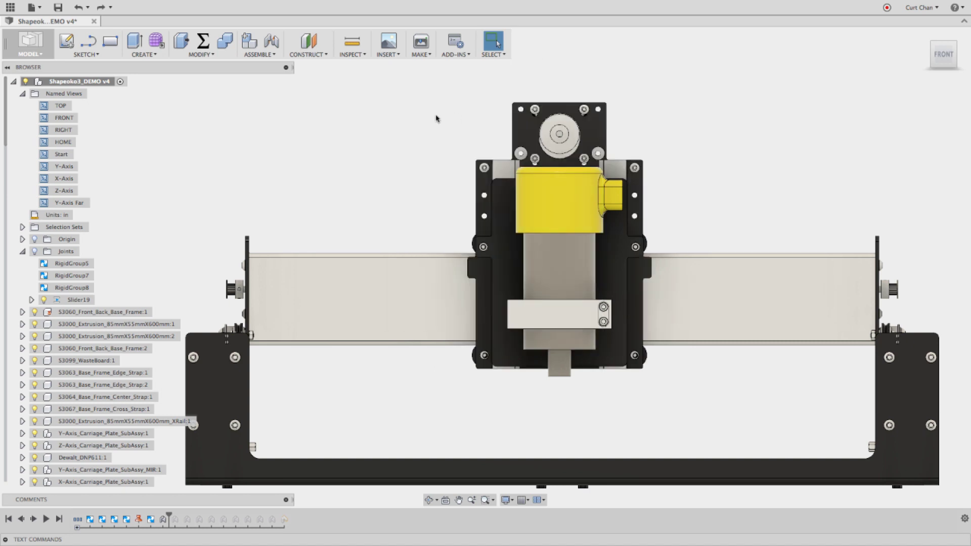
{"action": "right_click", "coordinate": [293, 159]}
{"action": "key", "text": "Escape"}
Add an as-built slider between the X-axis mount plate and X-rail, test-slide it, then undo
{"action": "left_click", "coordinate": [271, 54]}
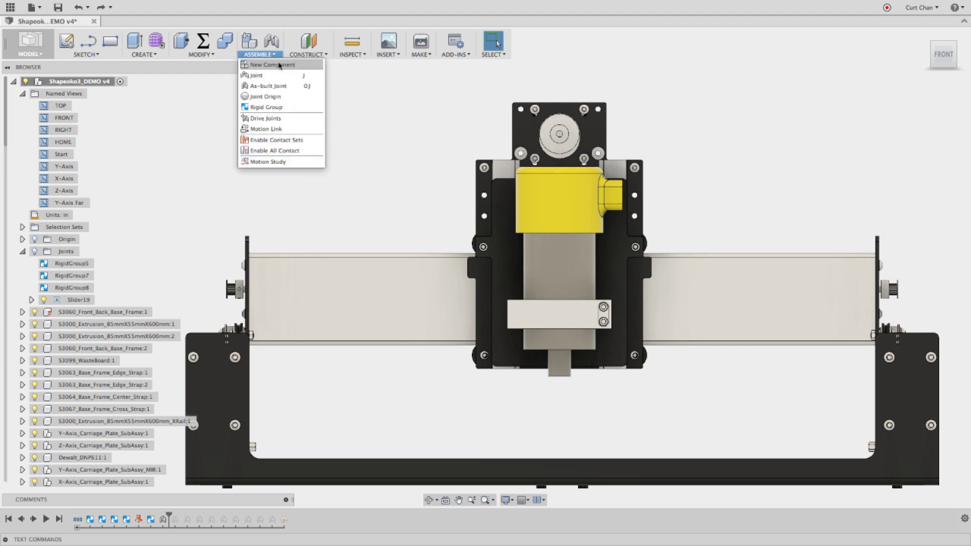
{"action": "left_click", "coordinate": [284, 88]}
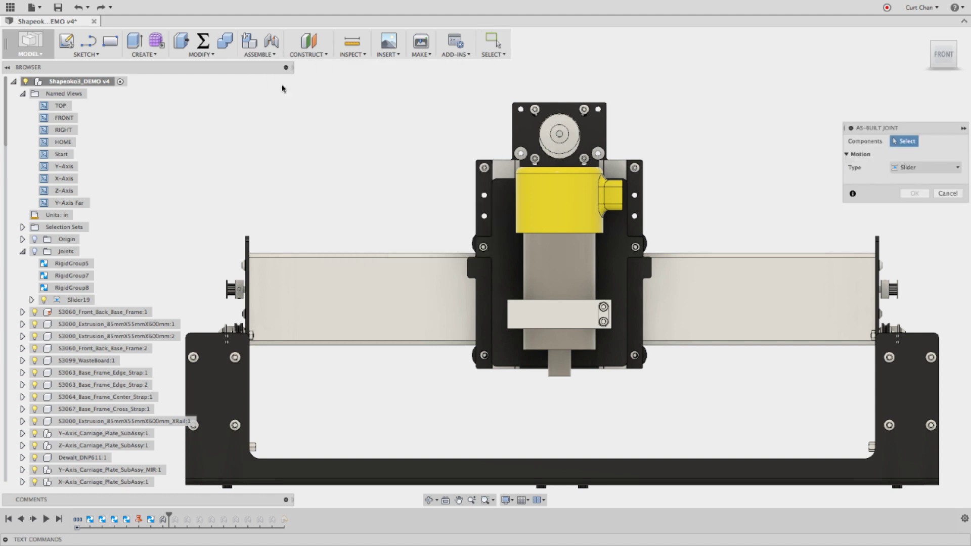
{"action": "left_click", "coordinate": [523, 134]}
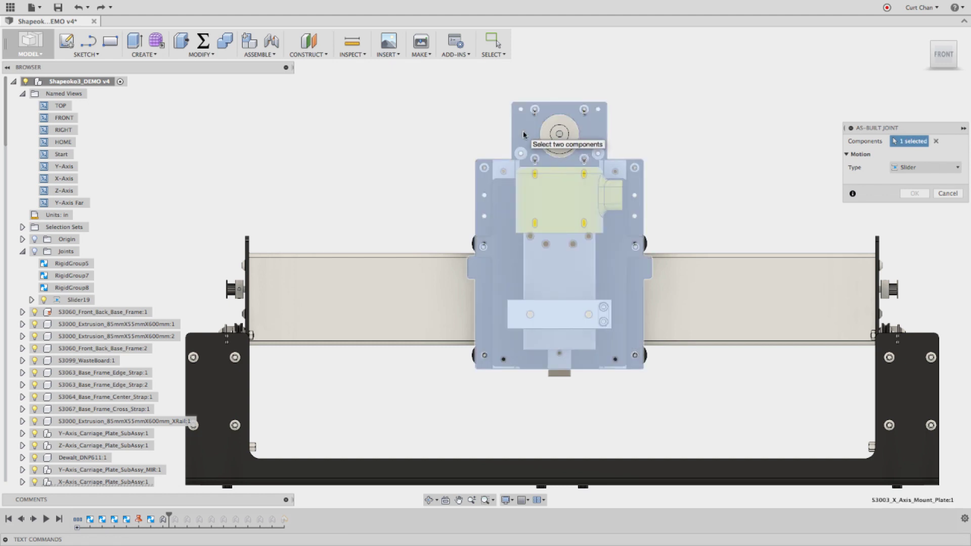
{"action": "left_click", "coordinate": [419, 275]}
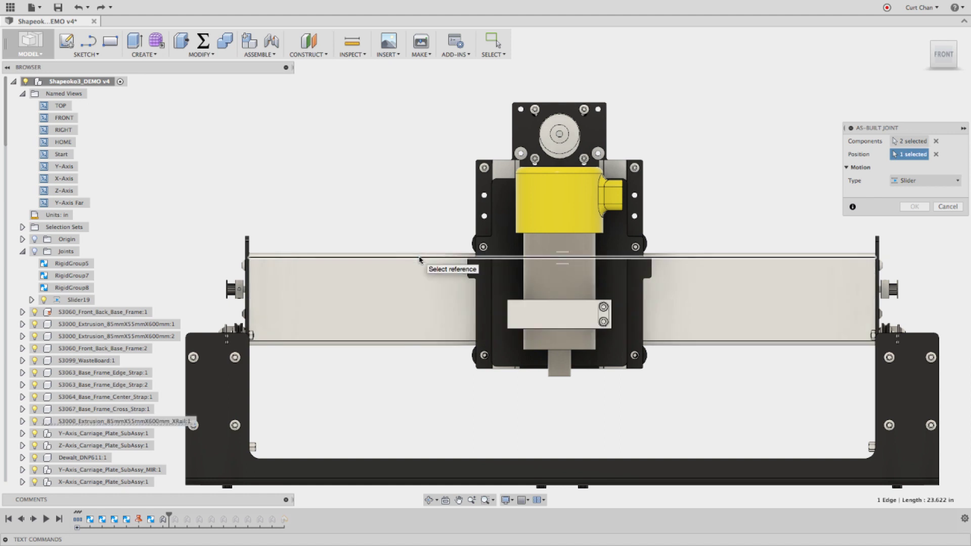
{"action": "left_click", "coordinate": [419, 259]}
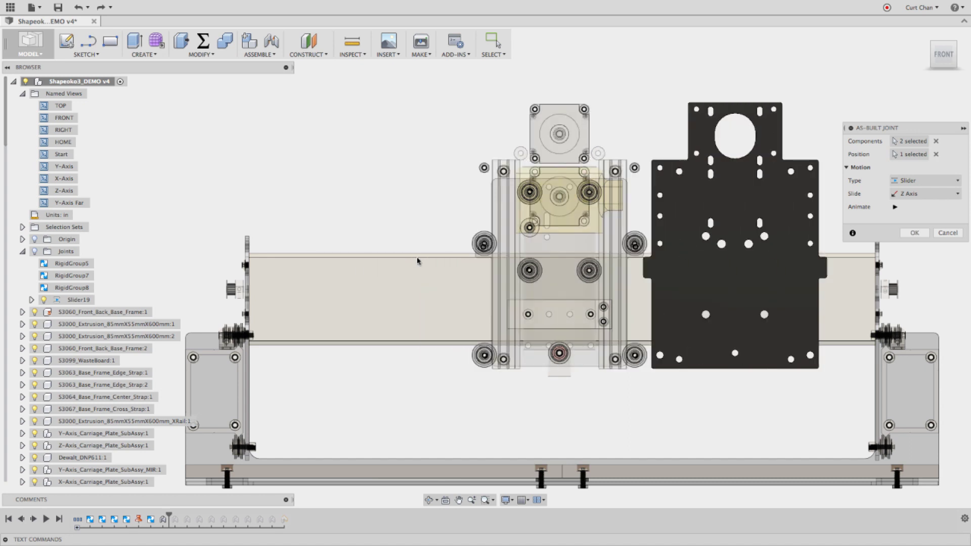
{"action": "right_click_drag", "start_coordinate": [354, 154], "coordinate": [392, 159]}
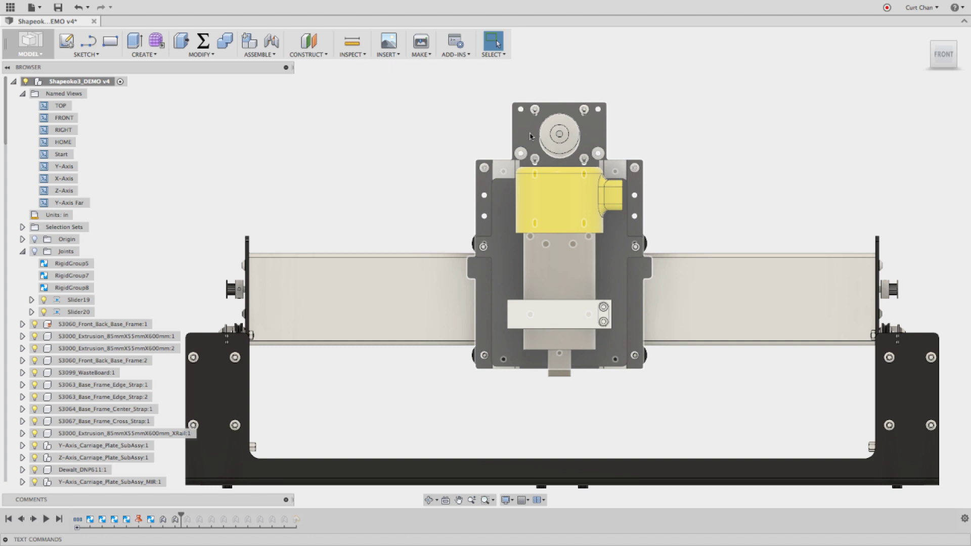
{"action": "left_click_drag", "start_coordinate": [528, 137], "coordinate": [653, 150]}
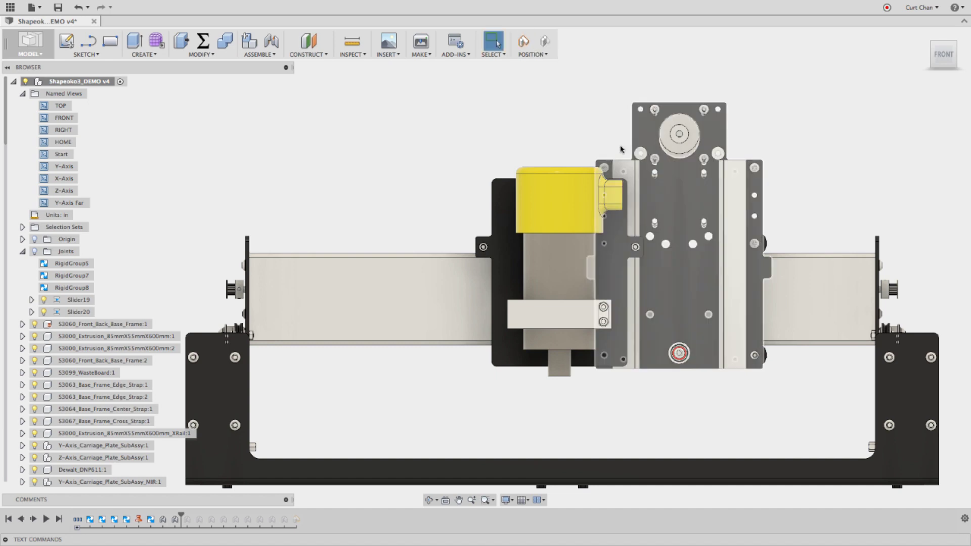
{"action": "key", "text": "ctrl+z"}
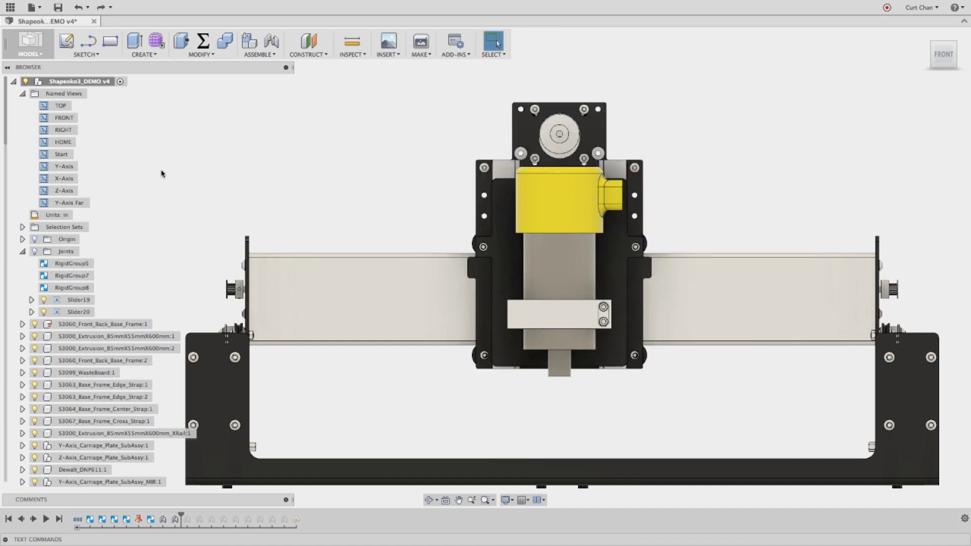
In the Z-Axis view, join the spindle mount plate to the vertical carriage with an as-built slider, then test-drag it
{"action": "double_click", "coordinate": [71, 191]}
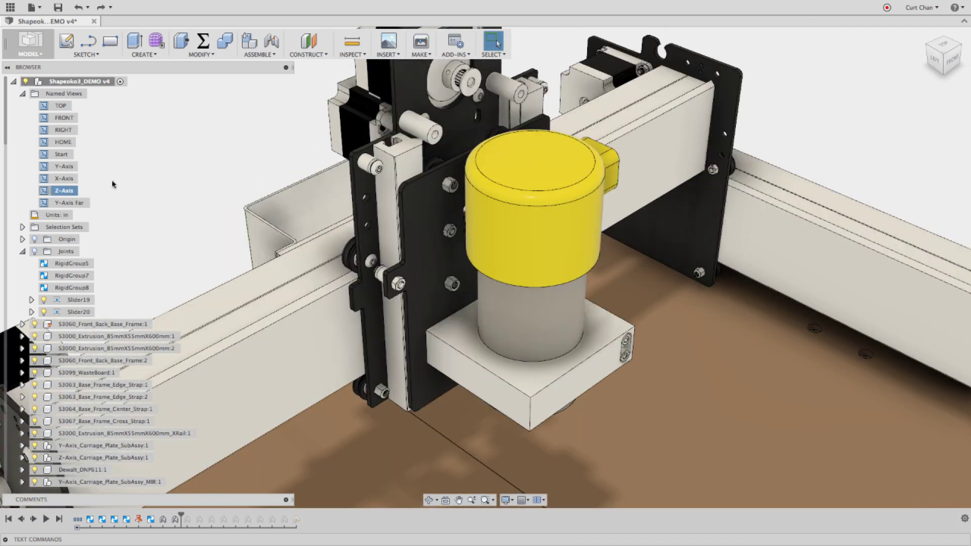
{"action": "right_click", "coordinate": [226, 118]}
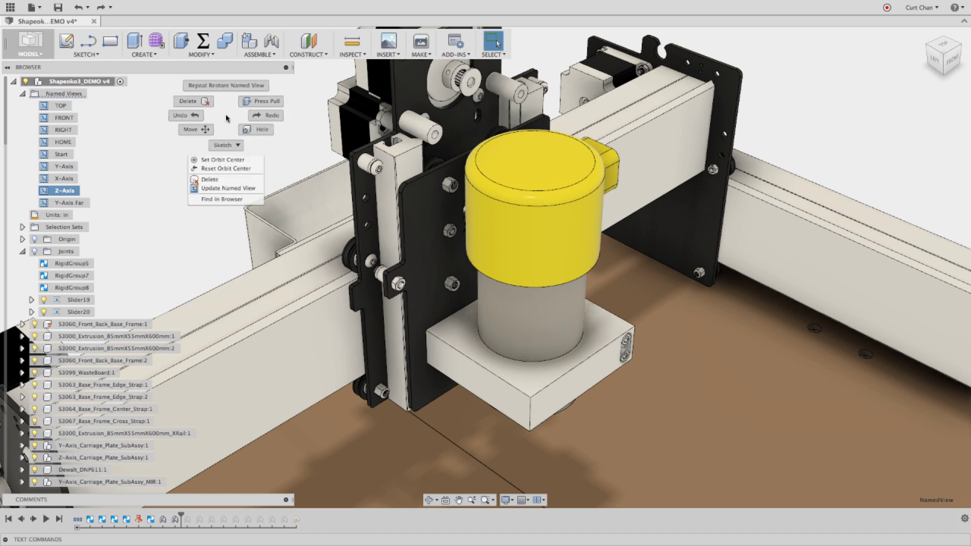
{"action": "left_click", "coordinate": [276, 55]}
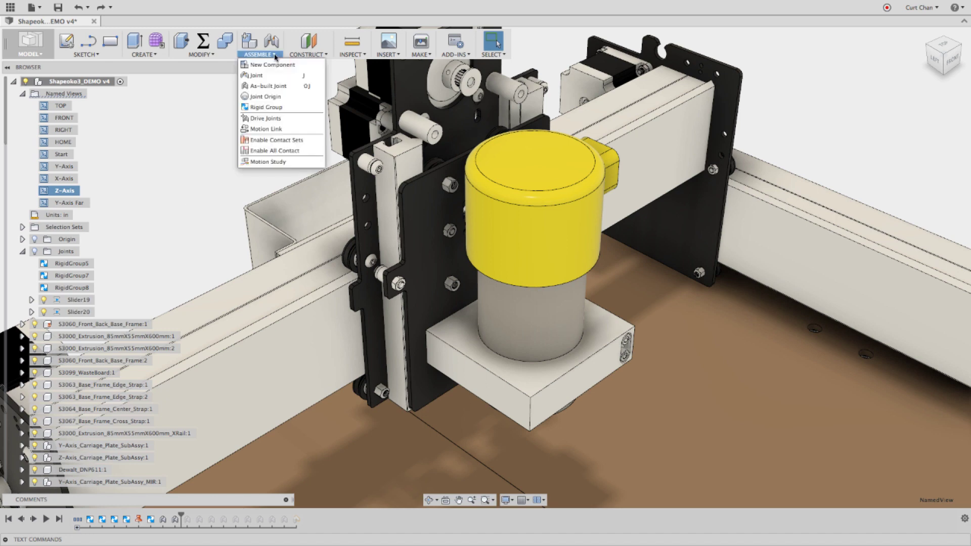
{"action": "left_click", "coordinate": [275, 87]}
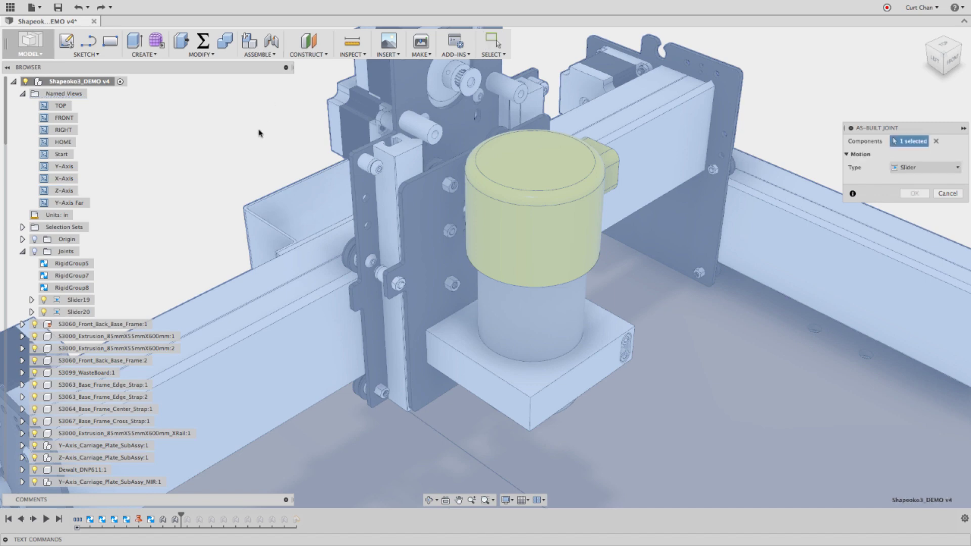
{"action": "left_click", "coordinate": [936, 142]}
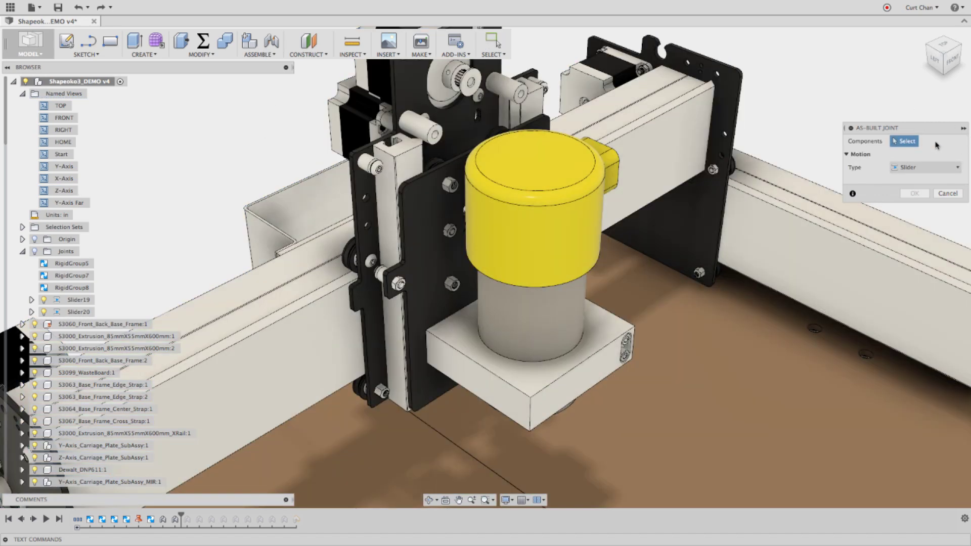
{"action": "left_click", "coordinate": [423, 228]}
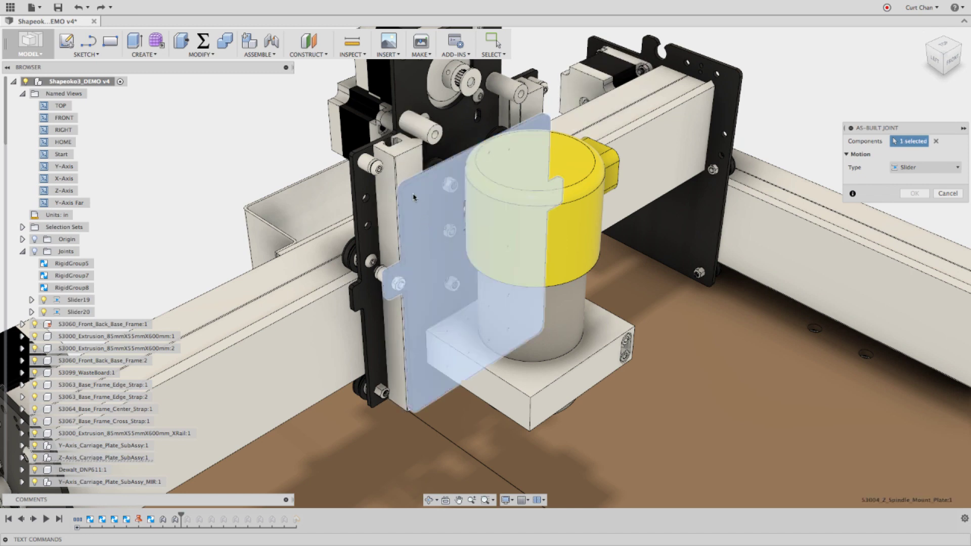
{"action": "left_click", "coordinate": [403, 171]}
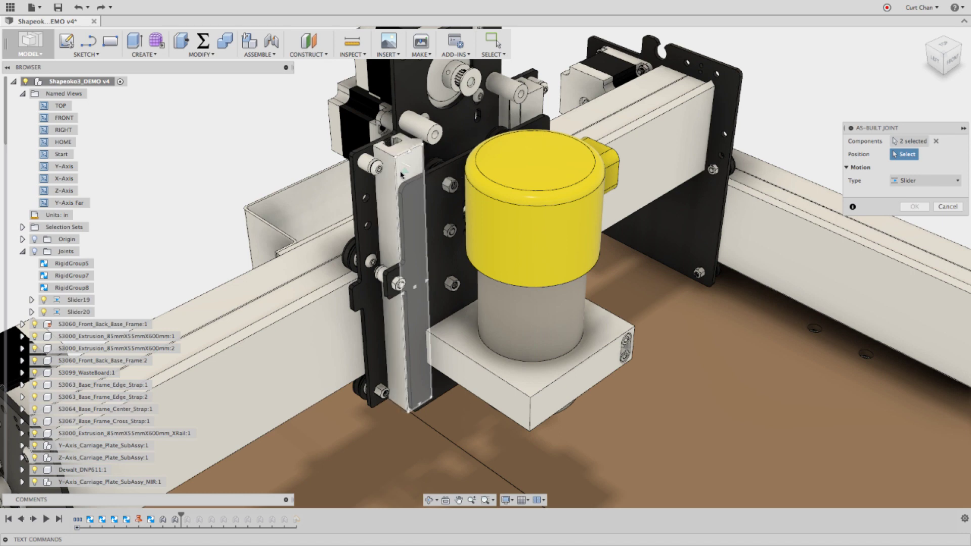
{"action": "left_click", "coordinate": [395, 175]}
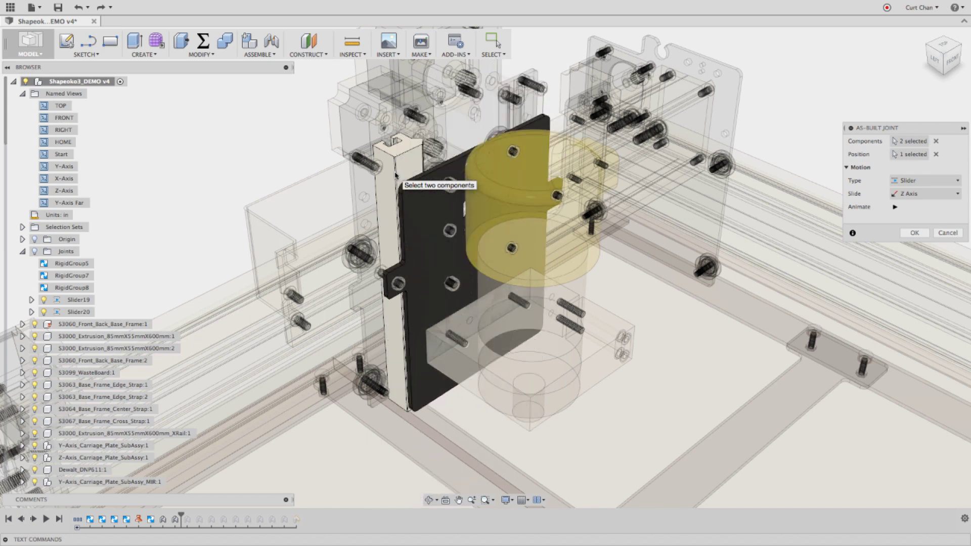
{"action": "right_click", "coordinate": [244, 159]}
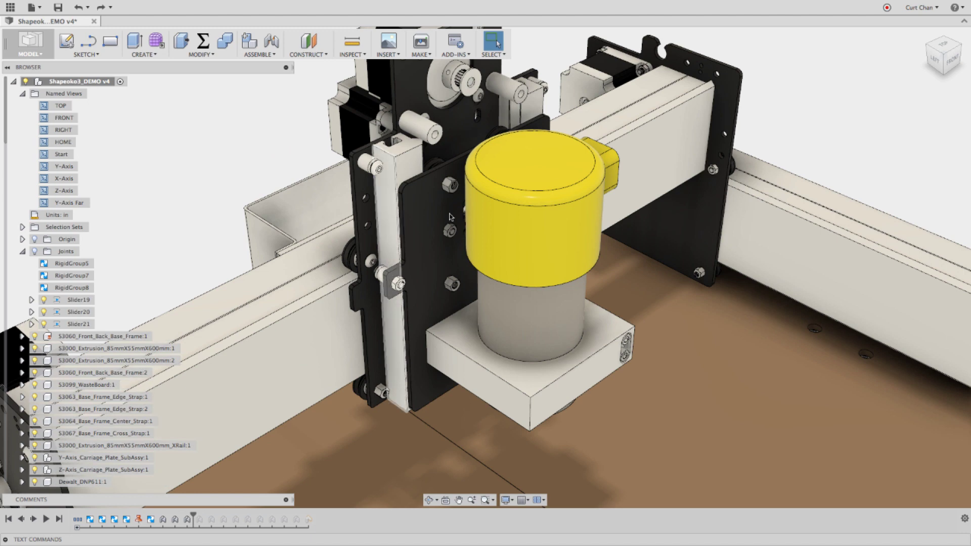
{"action": "left_click_drag", "start_coordinate": [441, 167], "coordinate": [574, 248]}
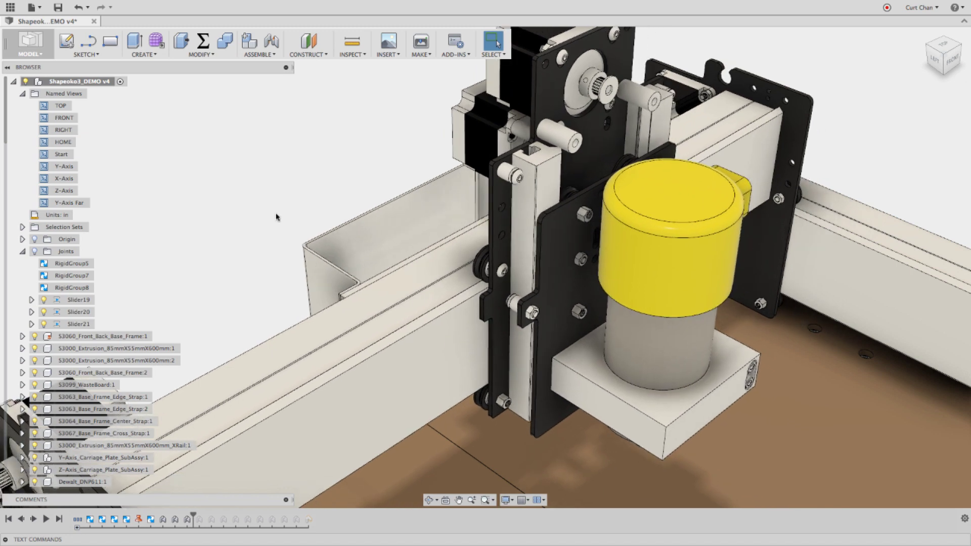
From the saved Start view, drag the gantry back along the side rails and forward again
{"action": "double_click", "coordinate": [71, 156]}
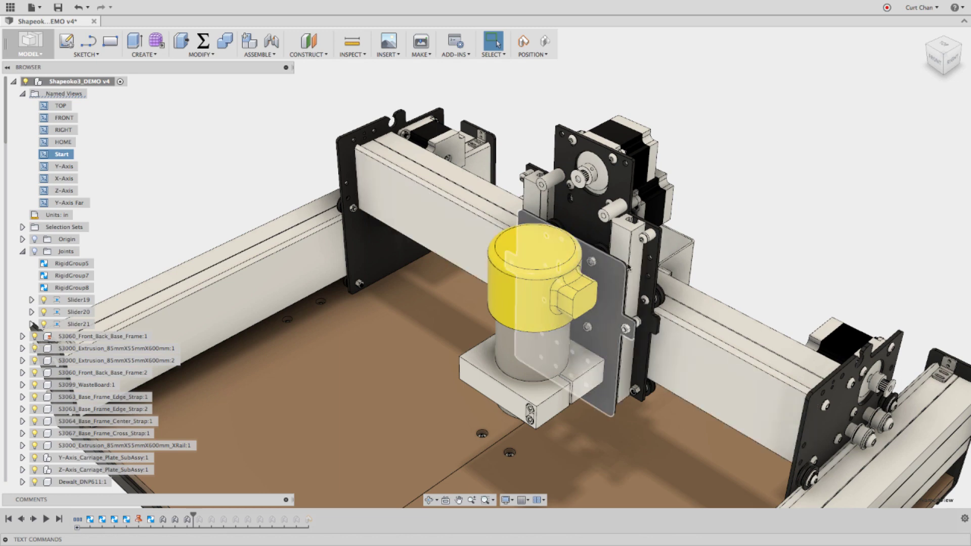
{"action": "left_click_drag", "start_coordinate": [635, 255], "coordinate": [891, 75]}
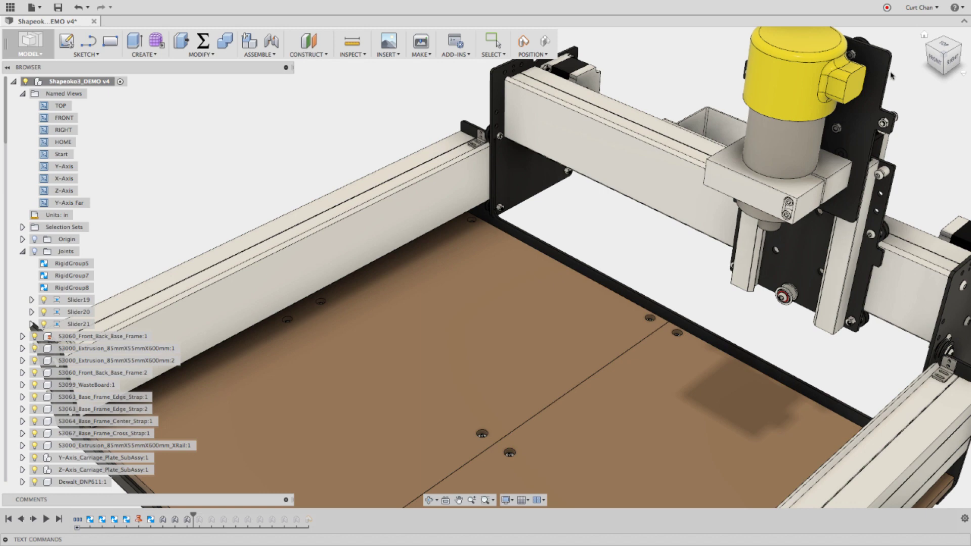
{"action": "left_click_drag", "start_coordinate": [881, 82], "coordinate": [788, 140]}
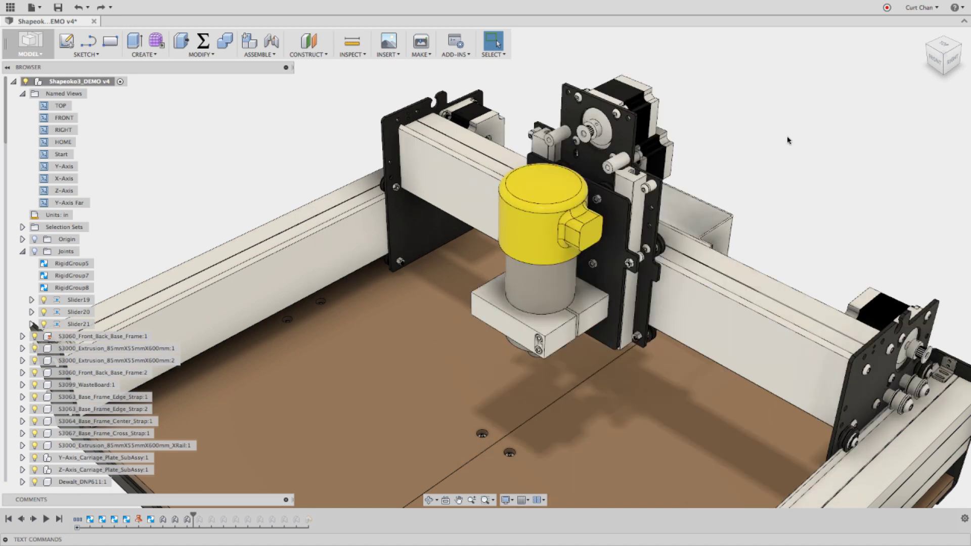
Set the view to RIGHT on the ViewCube, then to the saved Y-Axis Far view
{"action": "left_click", "coordinate": [954, 62]}
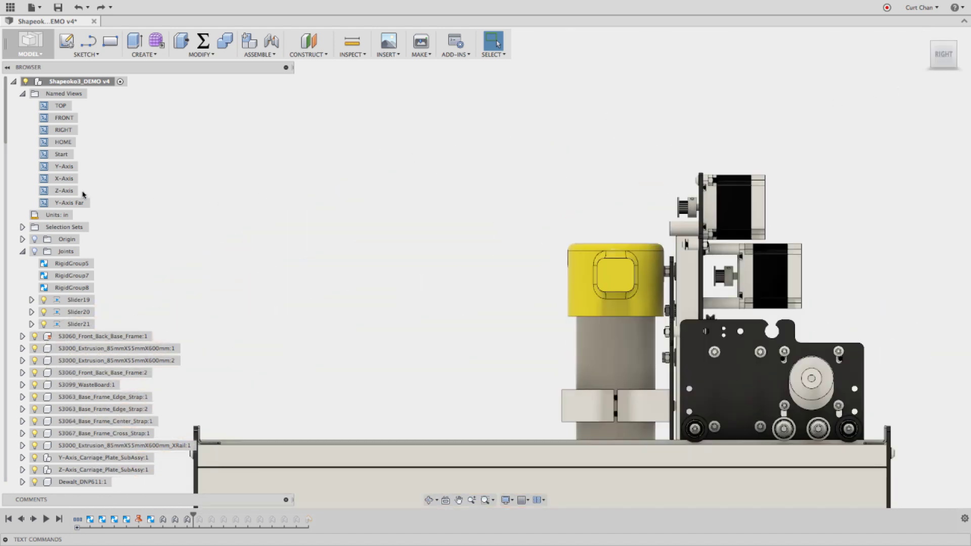
{"action": "double_click", "coordinate": [65, 202]}
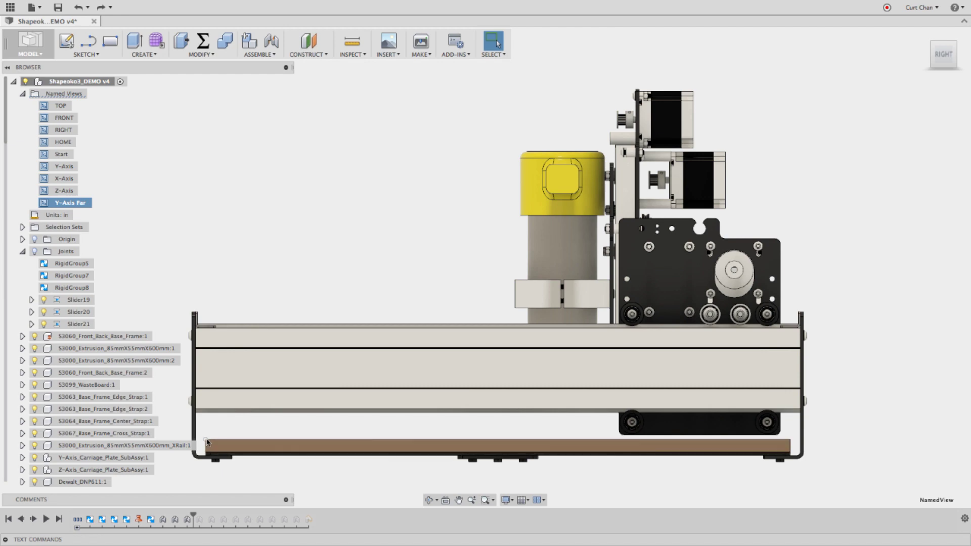
Measure 10.307 in from the spindle clamp corner to the carriage plate edge
{"action": "left_click", "coordinate": [352, 41]}
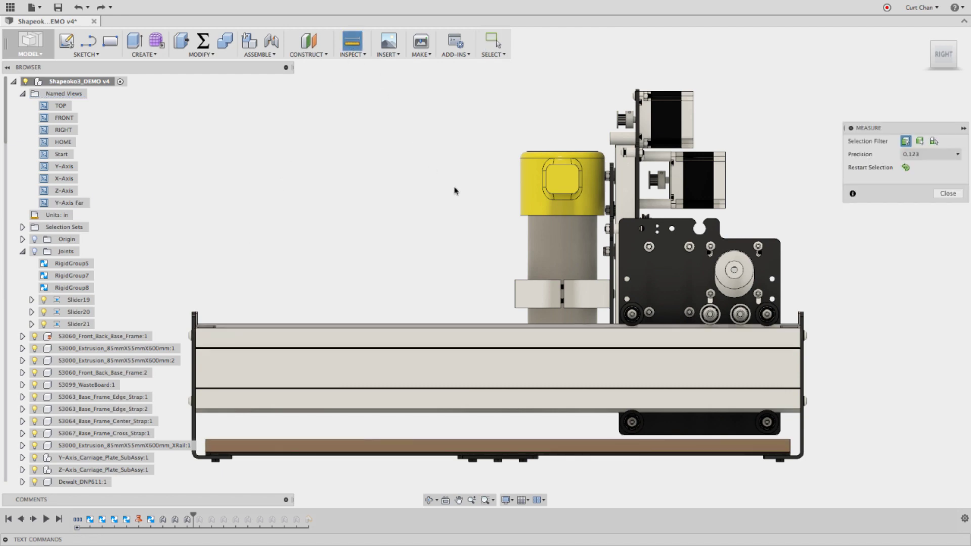
{"action": "left_click", "coordinate": [564, 281]}
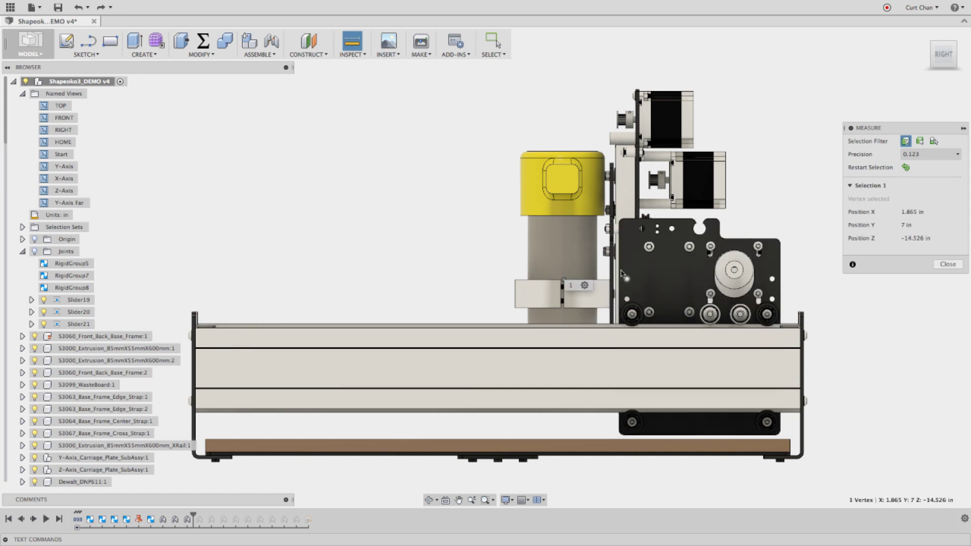
{"action": "left_click", "coordinate": [622, 274]}
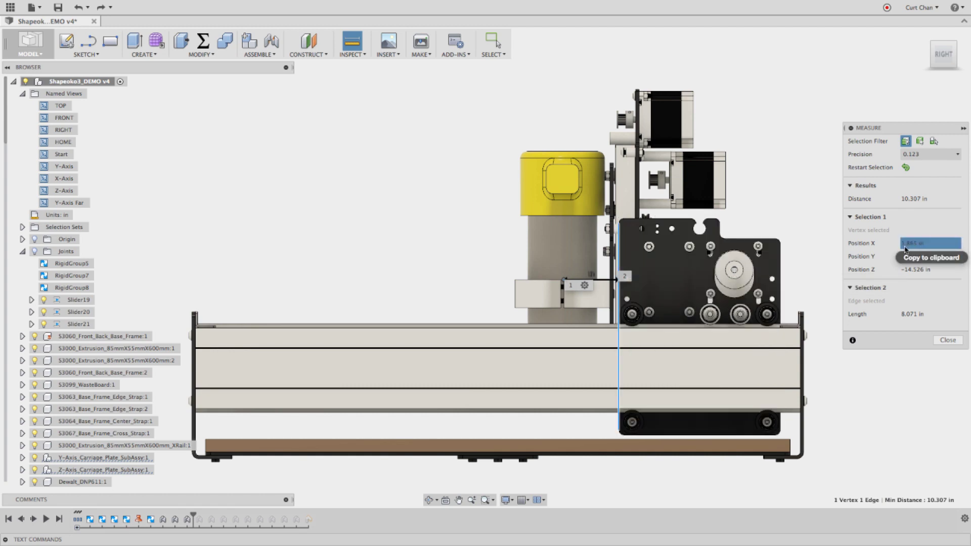
Measure 16.303 in from the carriage plate edge to the wasteboard corner, then clear it
{"action": "left_click", "coordinate": [374, 185]}
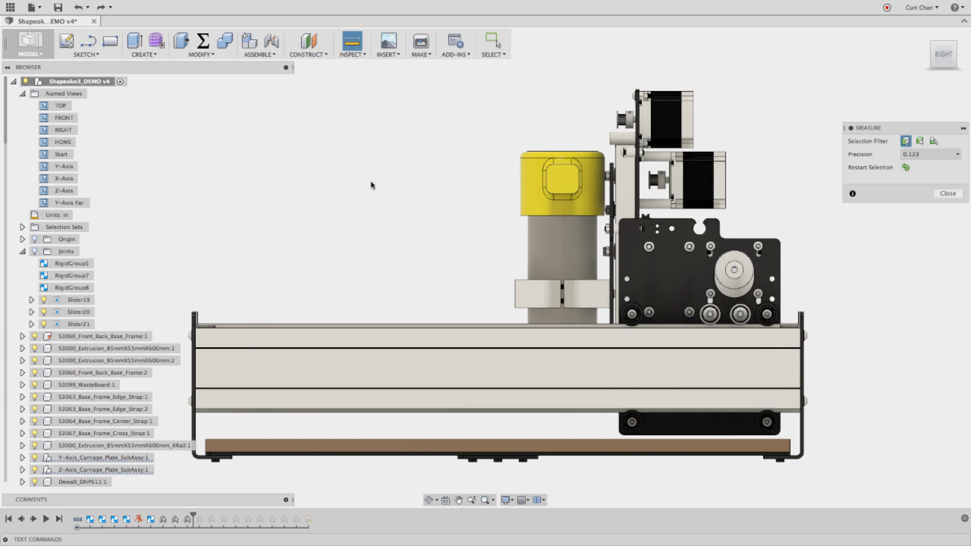
{"action": "left_click", "coordinate": [619, 245]}
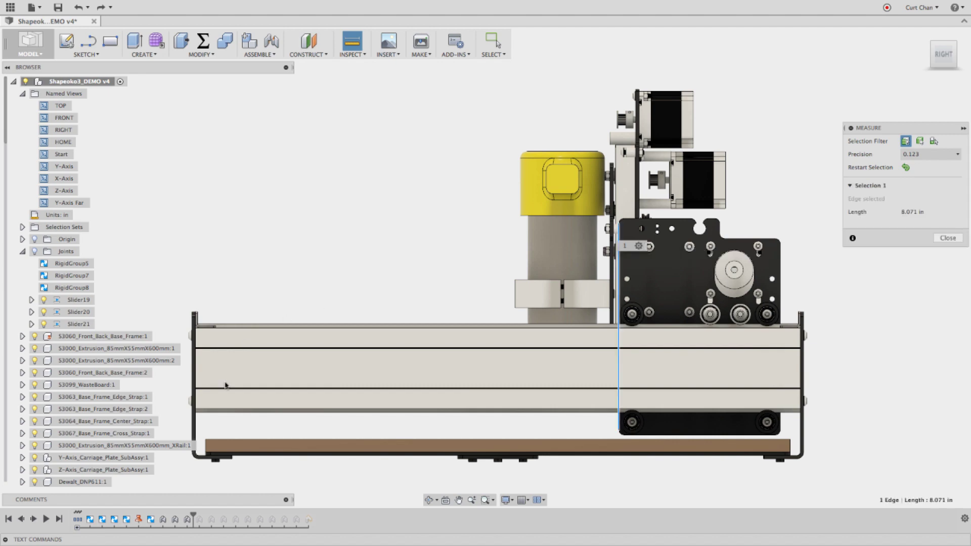
{"action": "left_click", "coordinate": [206, 442]}
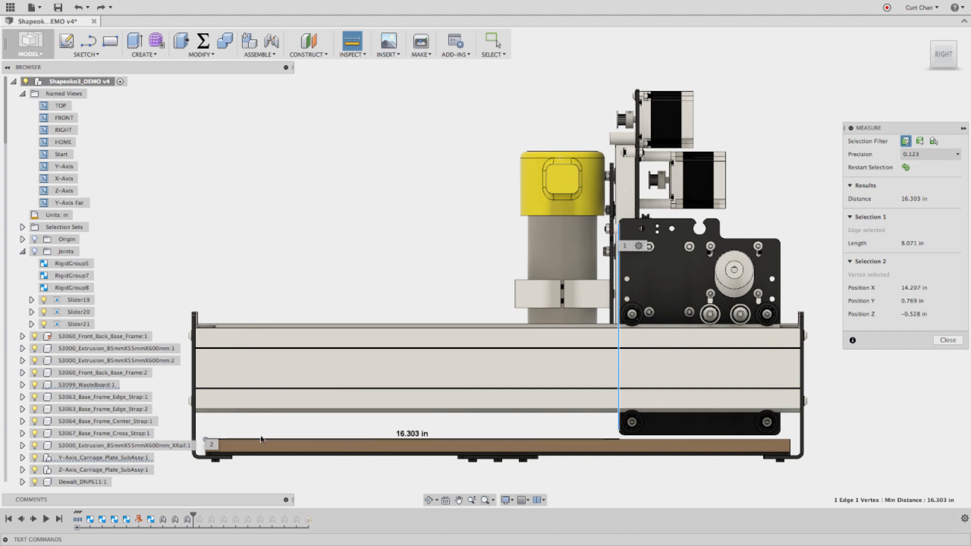
{"action": "left_click", "coordinate": [330, 107]}
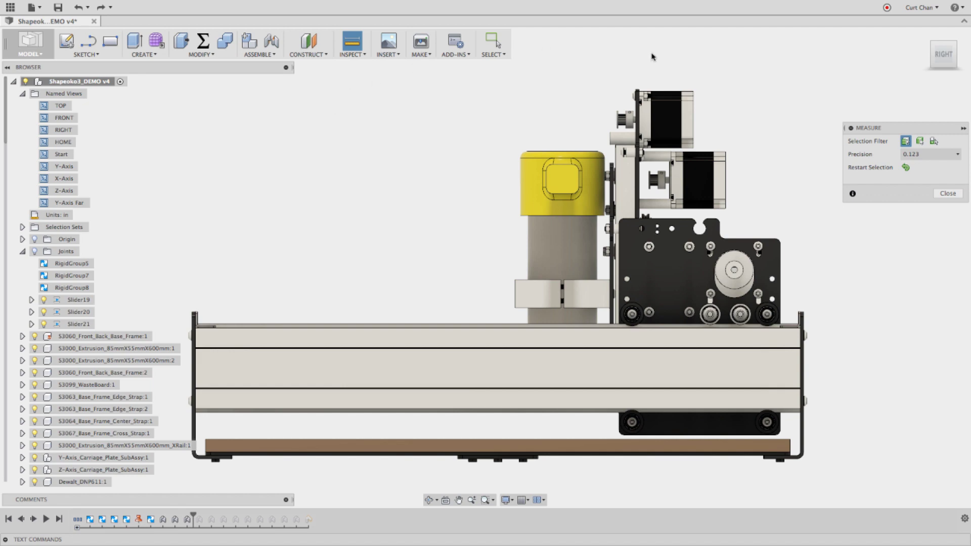
Close the measure panel and give Slider19 travel limits of 0 in minimum and 14 in maximum
{"action": "left_click", "coordinate": [948, 196]}
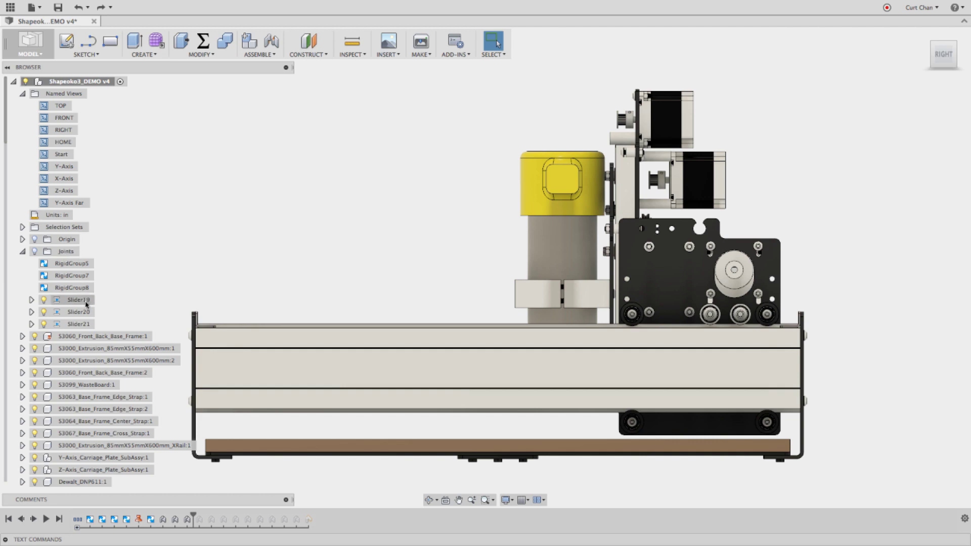
{"action": "mouse_move", "coordinate": [99, 302]}
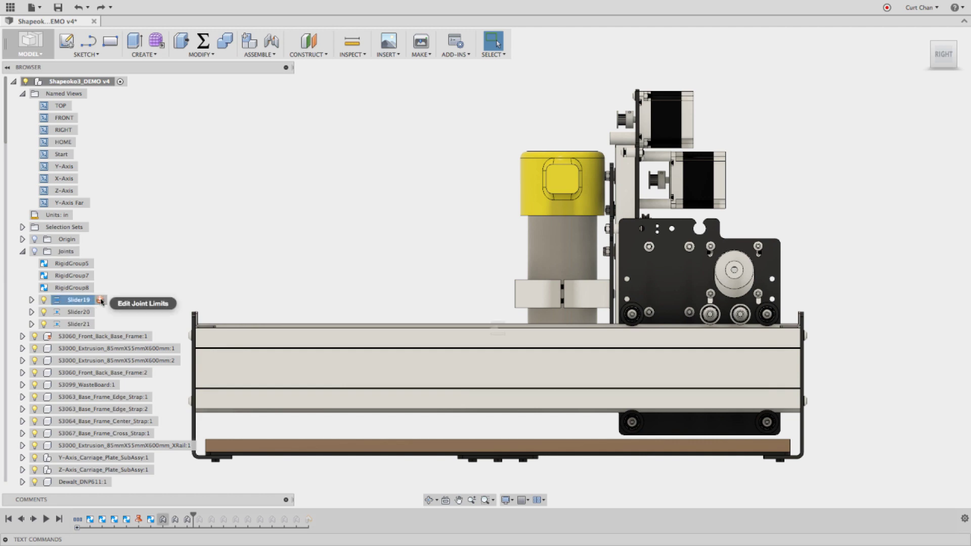
{"action": "left_click", "coordinate": [100, 301]}
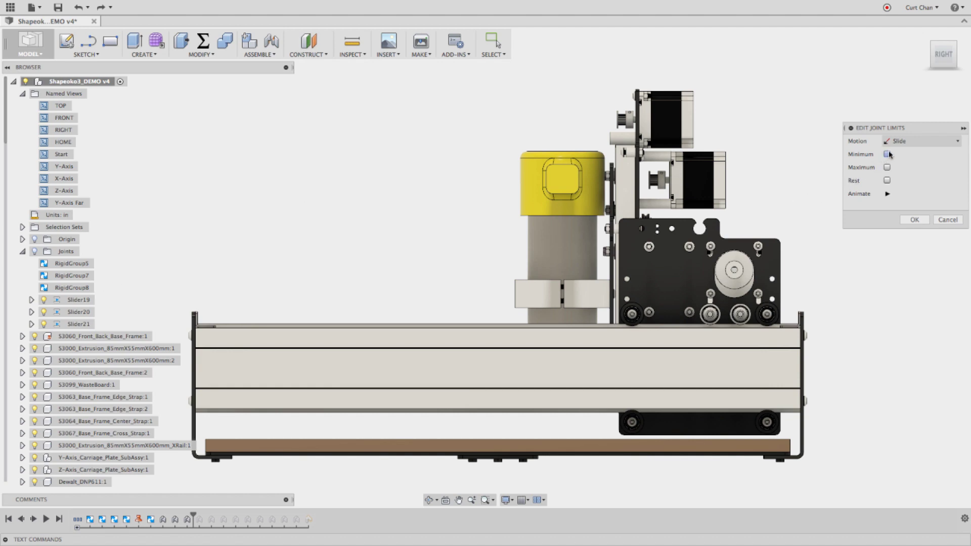
{"action": "left_click", "coordinate": [887, 154]}
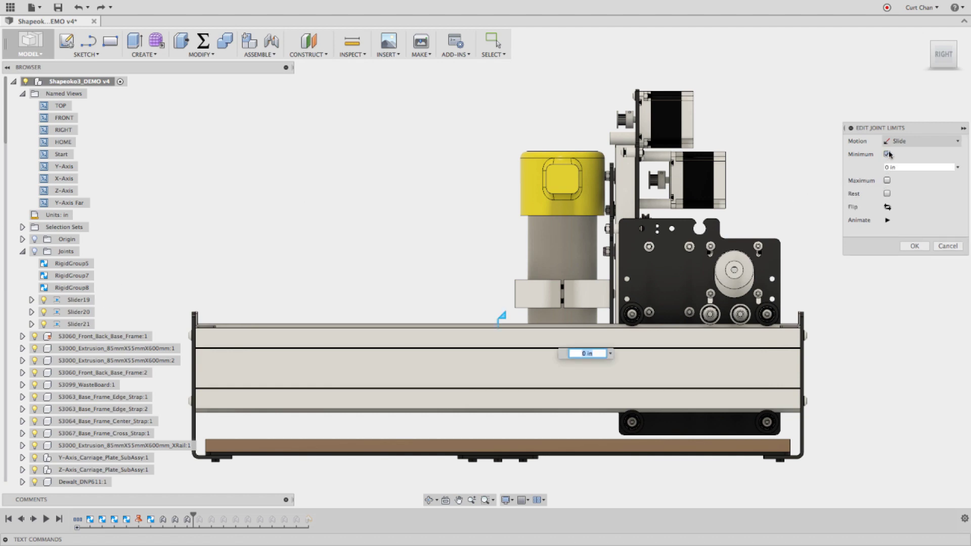
{"action": "left_click", "coordinate": [887, 180]}
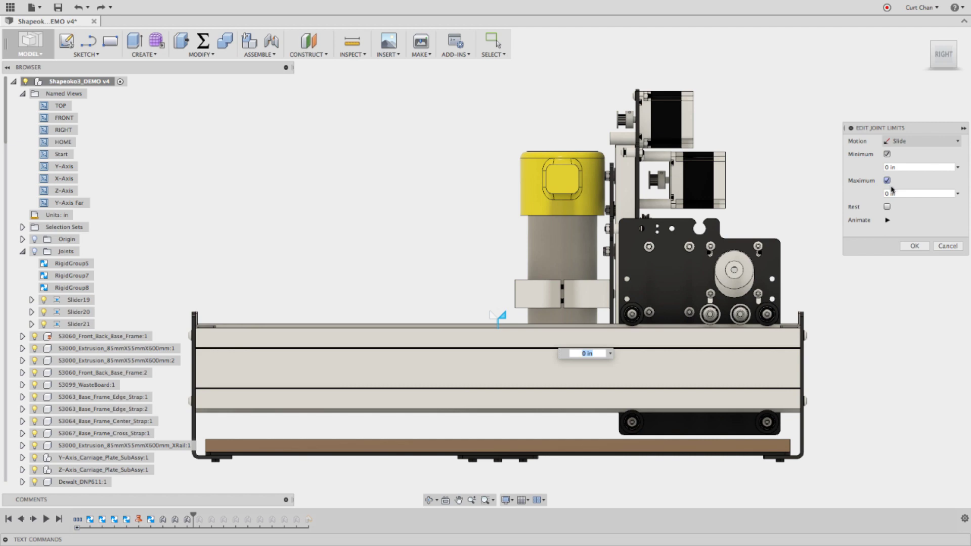
{"action": "left_click", "coordinate": [891, 194]}
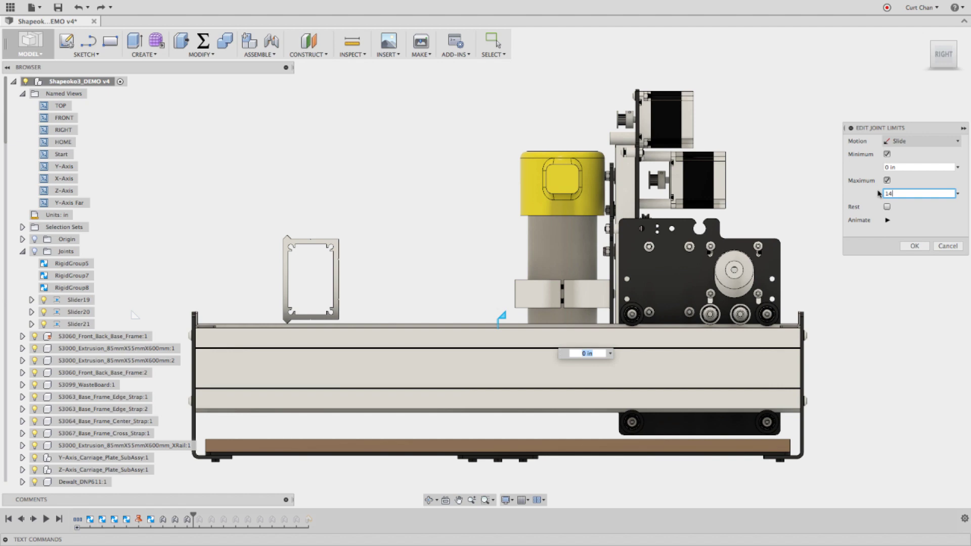
{"action": "key", "text": "Return"}
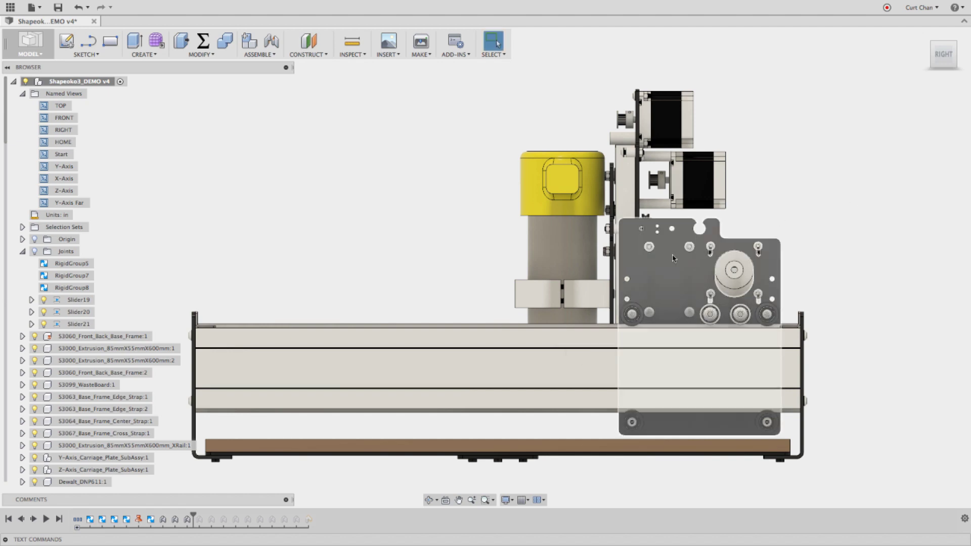
{"action": "left_click_drag", "start_coordinate": [652, 260], "coordinate": [300, 305]}
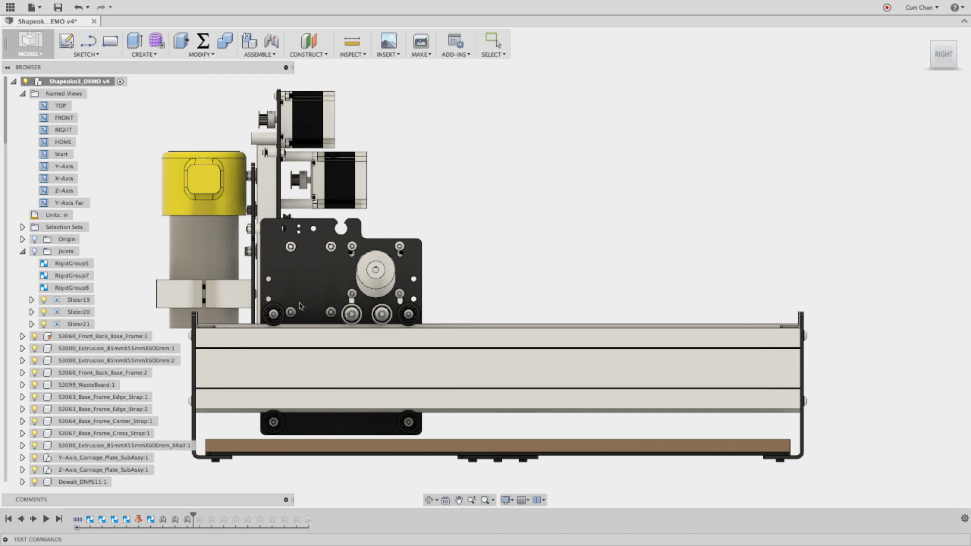
{"action": "left_click_drag", "start_coordinate": [329, 303], "coordinate": [759, 303]}
{"action": "left_click_drag", "start_coordinate": [701, 295], "coordinate": [380, 305]}
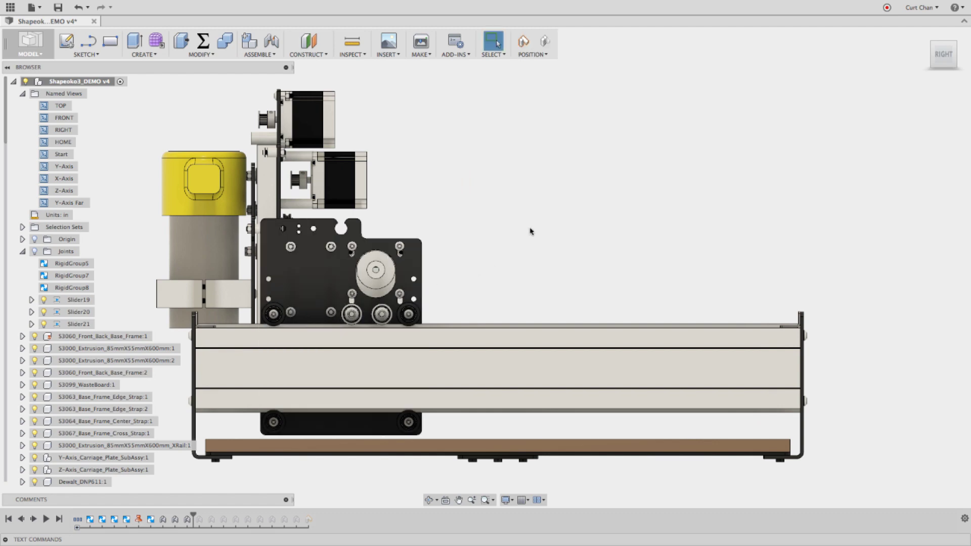
{"action": "key", "text": "ctrl+z"}
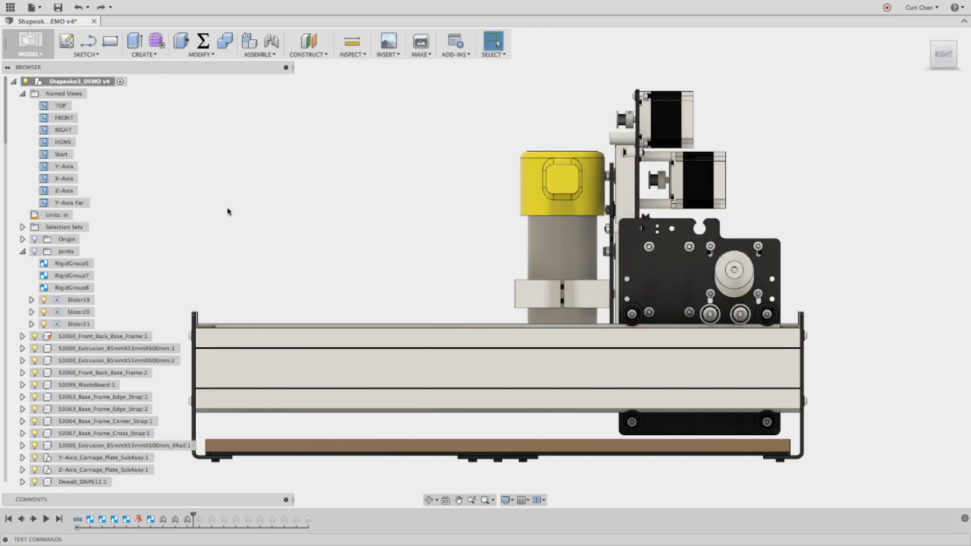
In the X-Axis view, measure 8.582 in from the carriage plate's left edge to the rail corner
{"action": "double_click", "coordinate": [69, 180]}
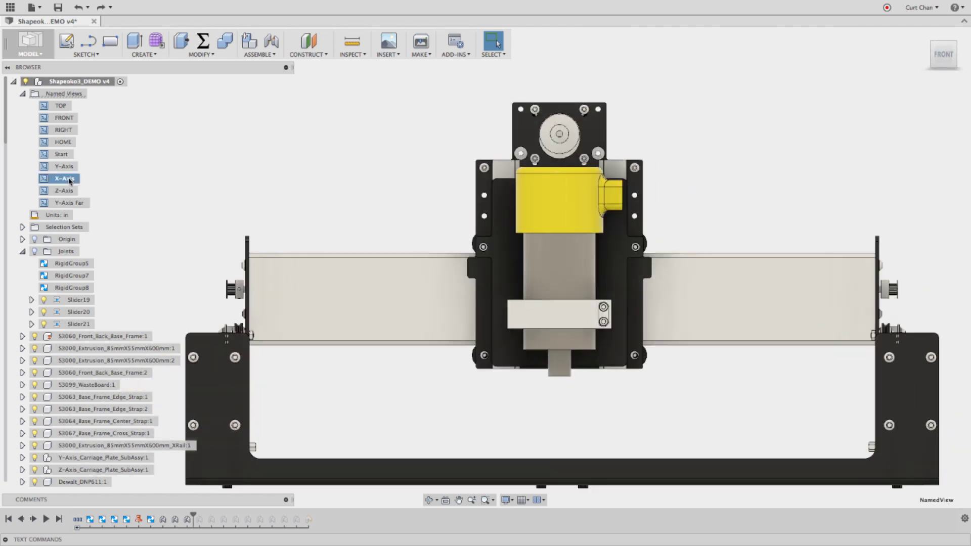
{"action": "left_click", "coordinate": [362, 56]}
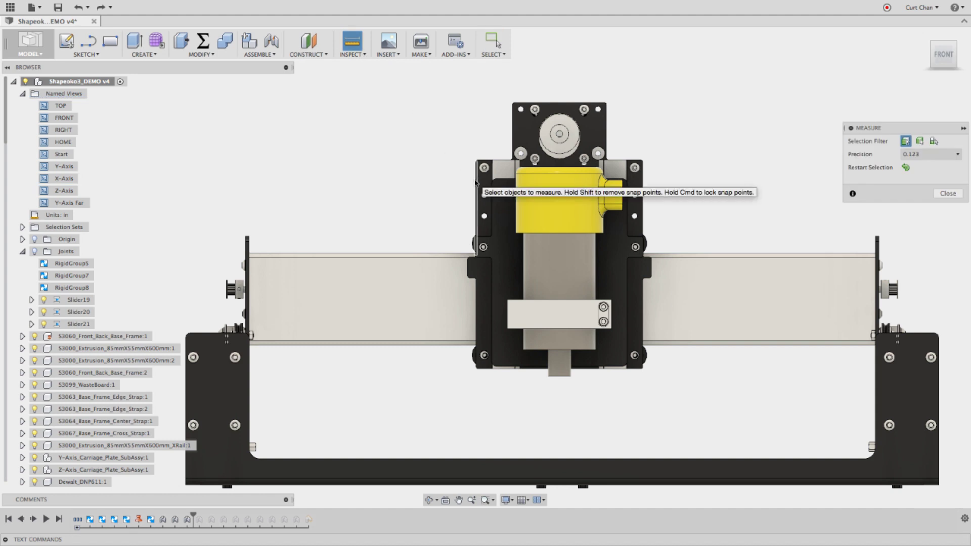
{"action": "left_click", "coordinate": [475, 182]}
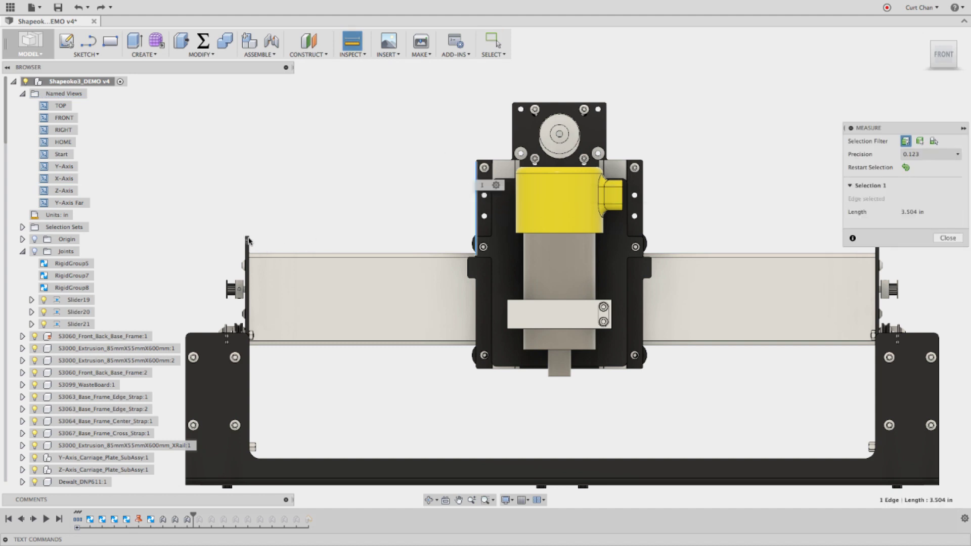
{"action": "left_click", "coordinate": [248, 241]}
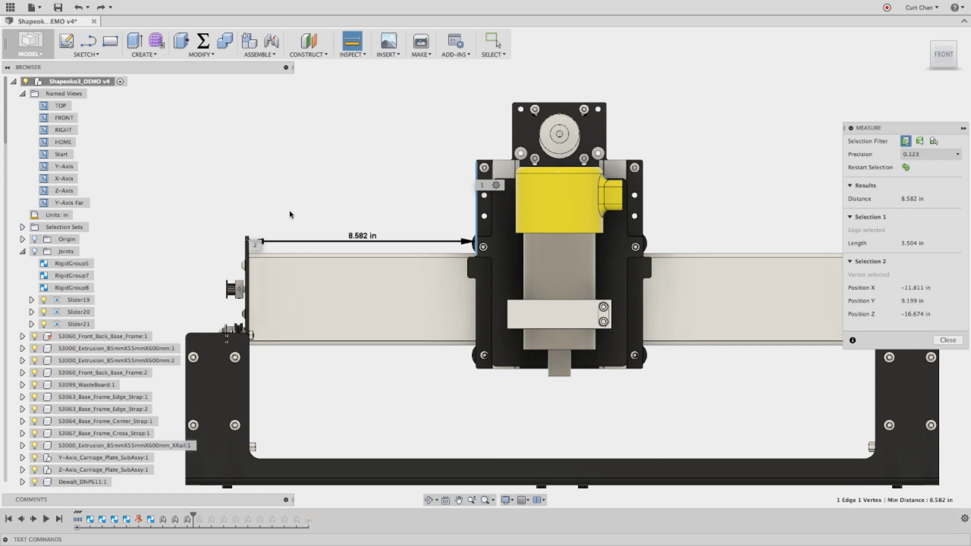
{"action": "right_click", "coordinate": [354, 167]}
{"action": "left_click", "coordinate": [357, 165]}
{"action": "left_click", "coordinate": [948, 340]}
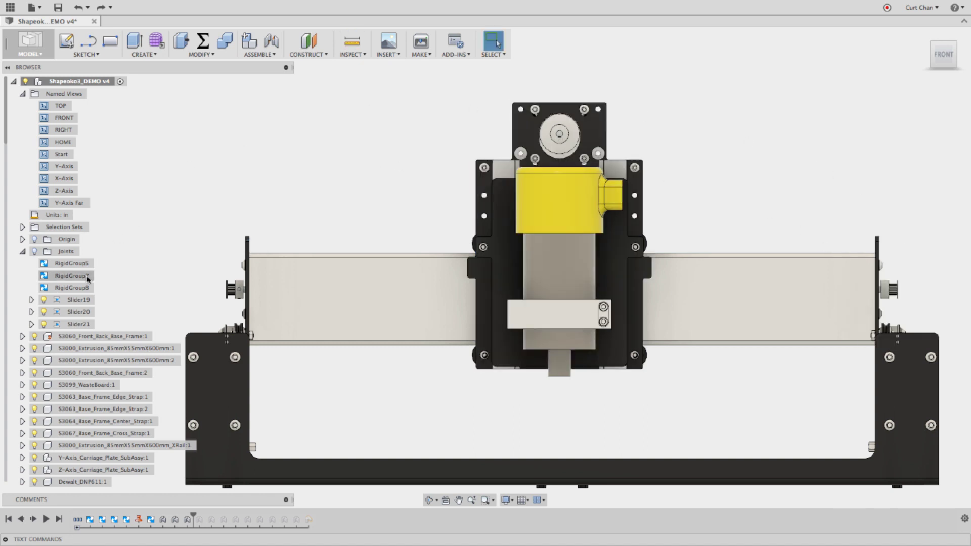
Open Slider20's joint limits and enable the minimum and maximum travel values
{"action": "left_click", "coordinate": [96, 314]}
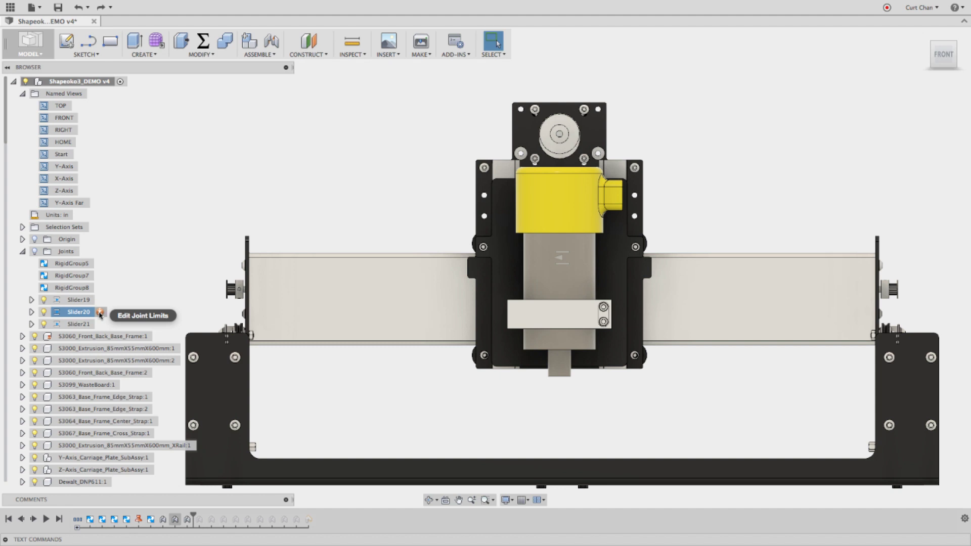
{"action": "left_click", "coordinate": [100, 313]}
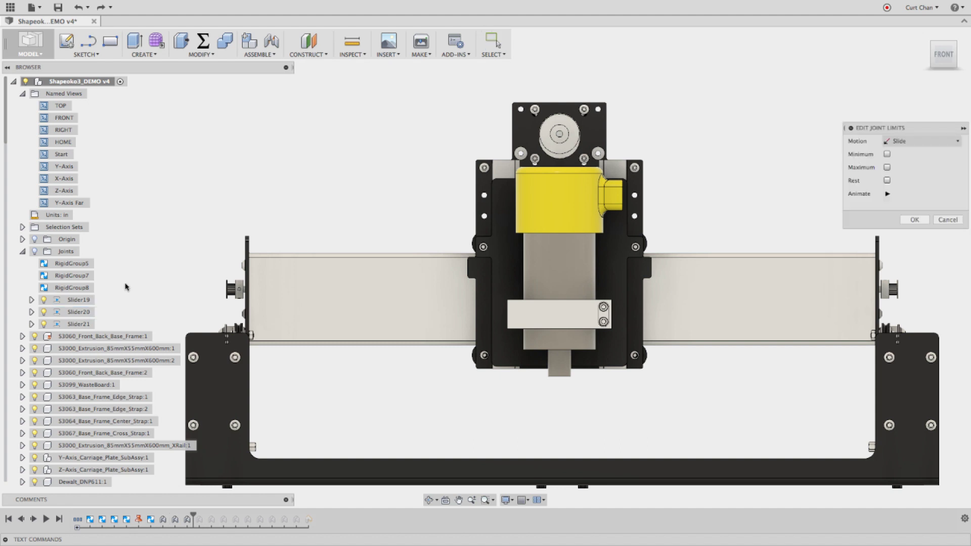
{"action": "left_click", "coordinate": [887, 155]}
{"action": "left_click", "coordinate": [888, 181]}
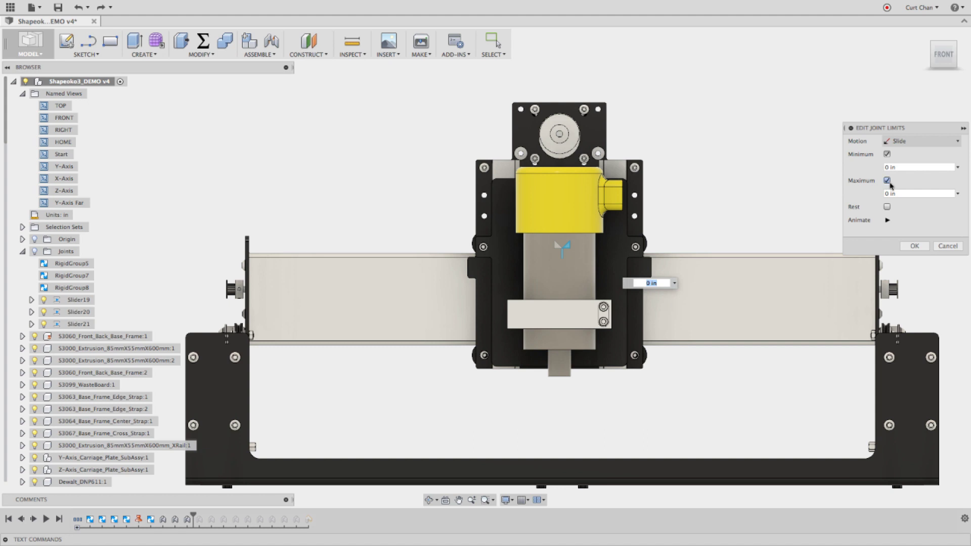
{"action": "left_click", "coordinate": [910, 194]}
{"action": "type", "text": "-8.5"}
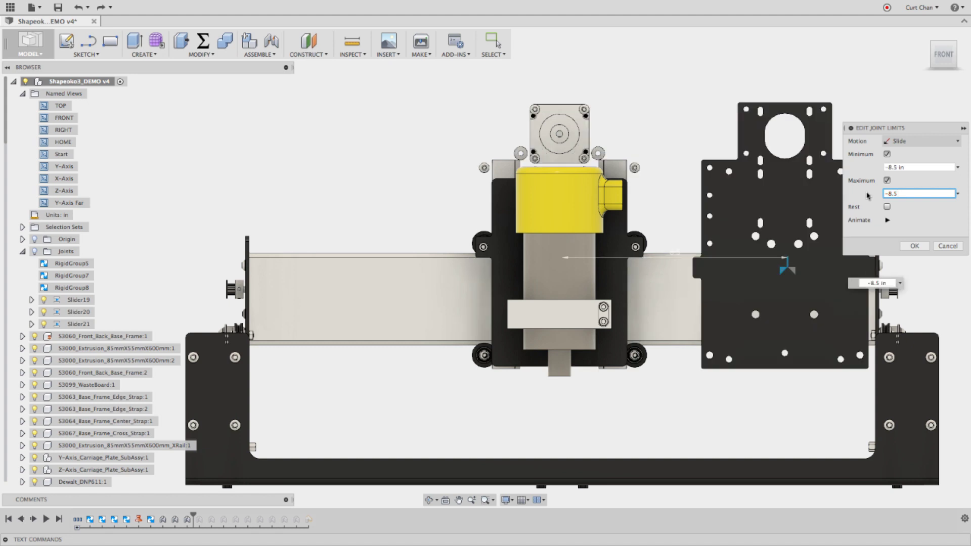
{"action": "left_click", "coordinate": [889, 168]}
{"action": "key", "text": "BackSpace"}
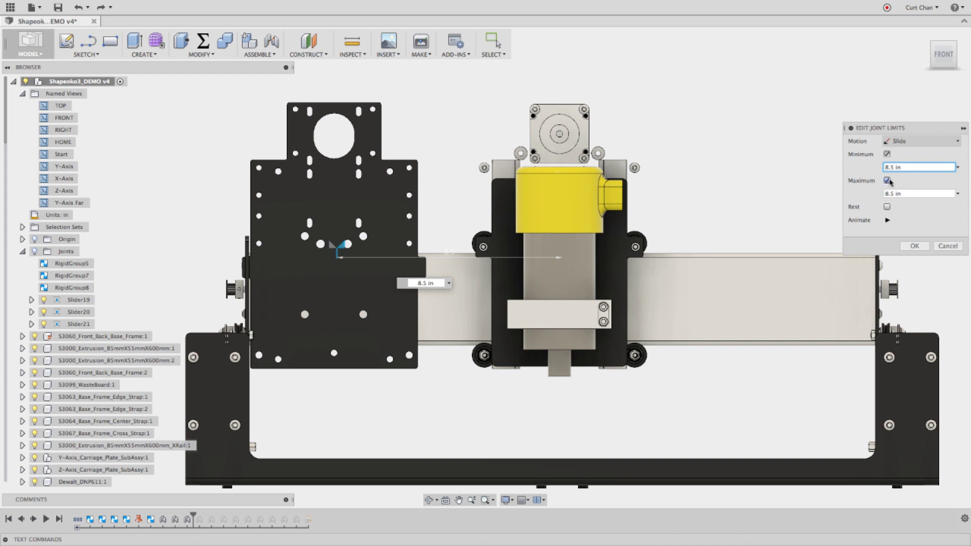
Re-enable both limits, make the minimum -8.5 in, and apply the -8.5 to 8.5 in range
{"action": "left_click", "coordinate": [887, 153]}
{"action": "left_click", "coordinate": [887, 167]}
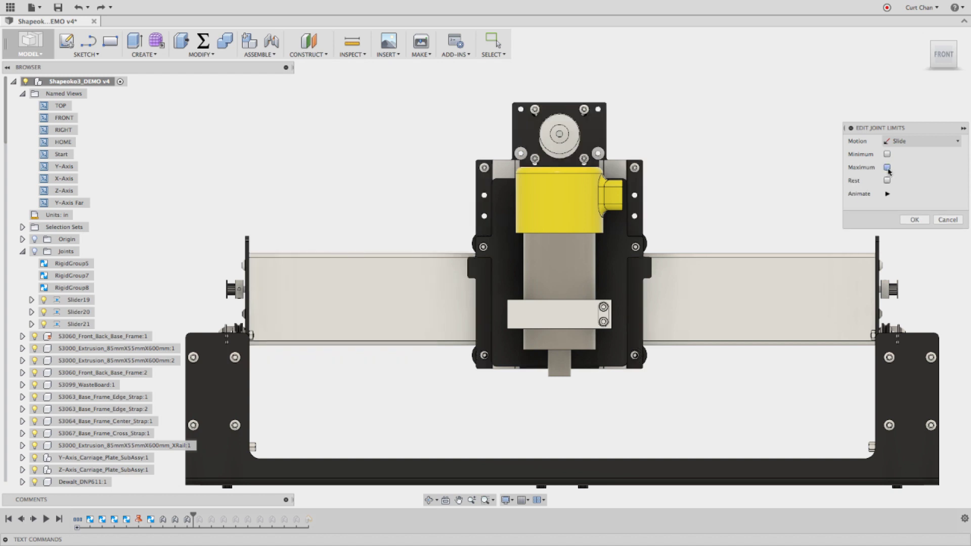
{"action": "left_click", "coordinate": [887, 153]}
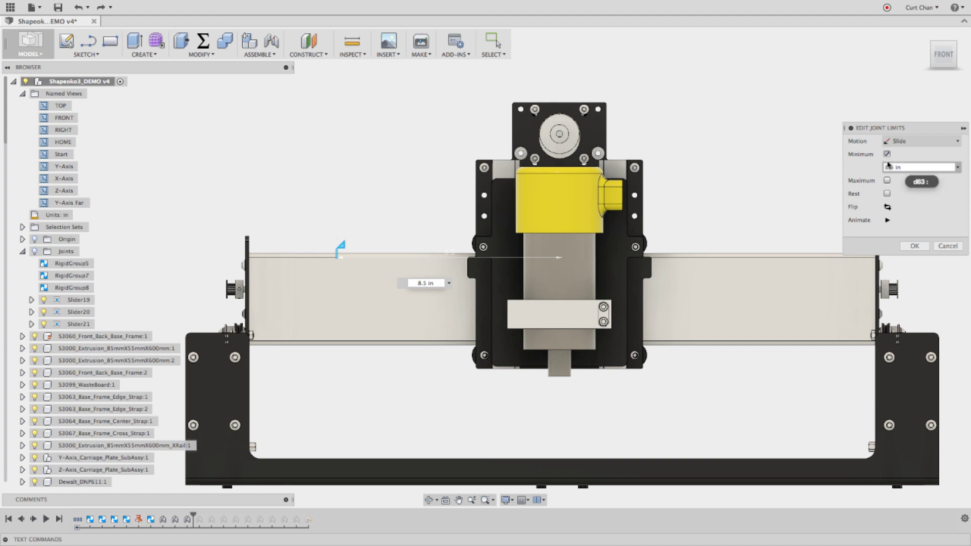
{"action": "left_click", "coordinate": [888, 181]}
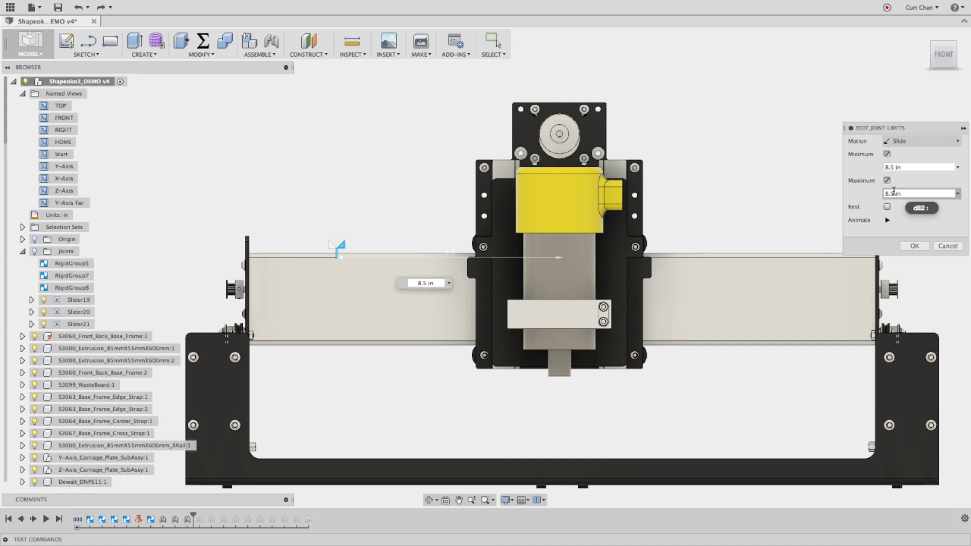
{"action": "left_click", "coordinate": [886, 168]}
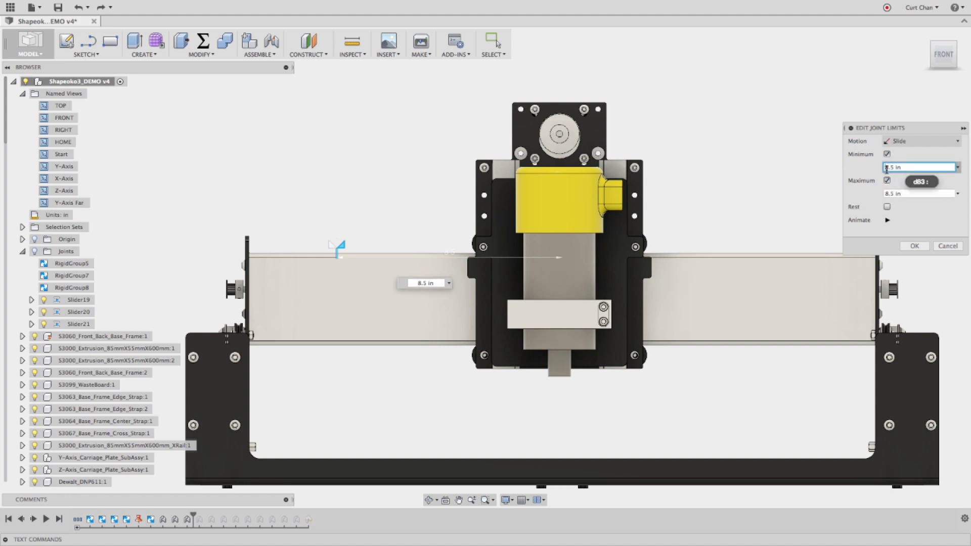
{"action": "type", "text": "-"}
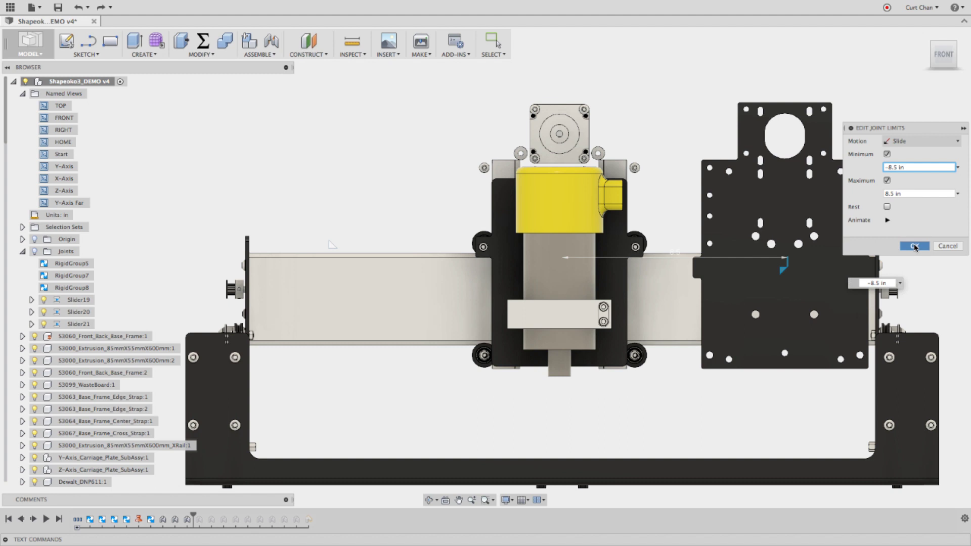
{"action": "left_click", "coordinate": [914, 247]}
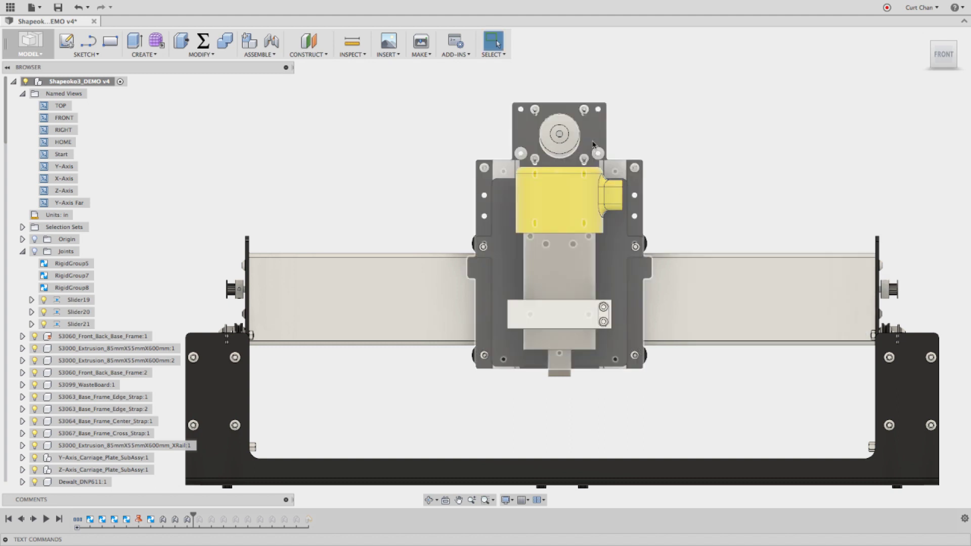
{"action": "left_click_drag", "start_coordinate": [468, 156], "coordinate": [763, 191]}
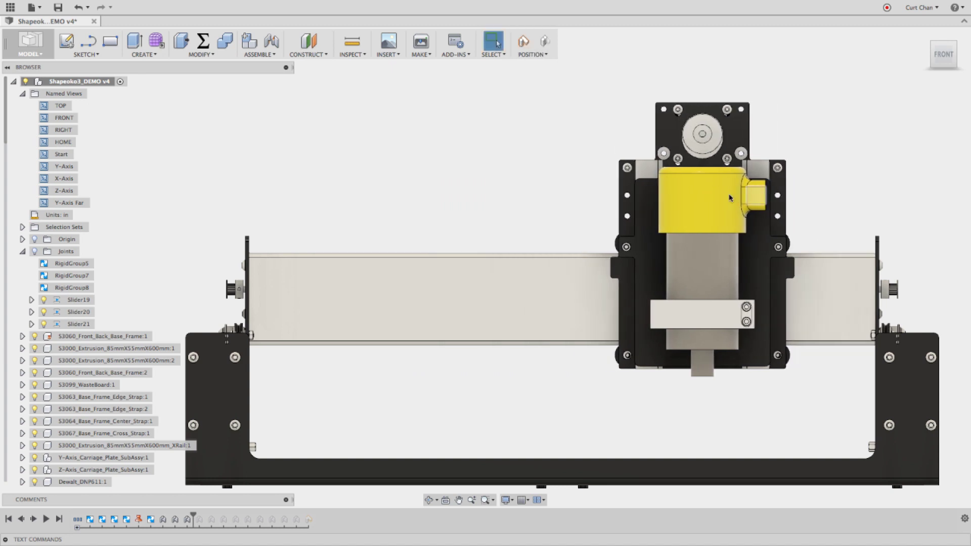
{"action": "key", "text": "ctrl+z"}
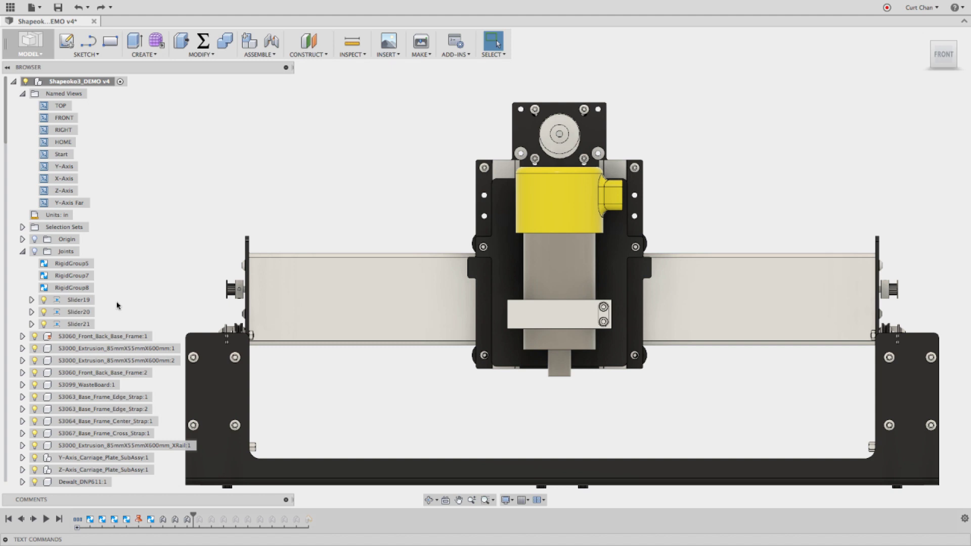
Enable Slider21's minimum and maximum travel limits and enter a negative minimum value
{"action": "left_click", "coordinate": [100, 326]}
{"action": "left_click", "coordinate": [101, 326]}
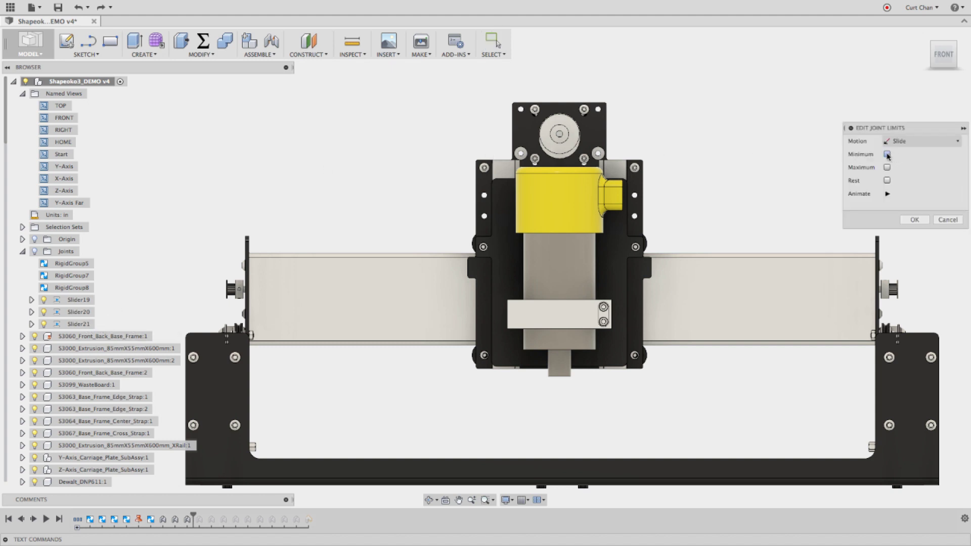
{"action": "left_click", "coordinate": [887, 154]}
{"action": "left_click", "coordinate": [887, 180]}
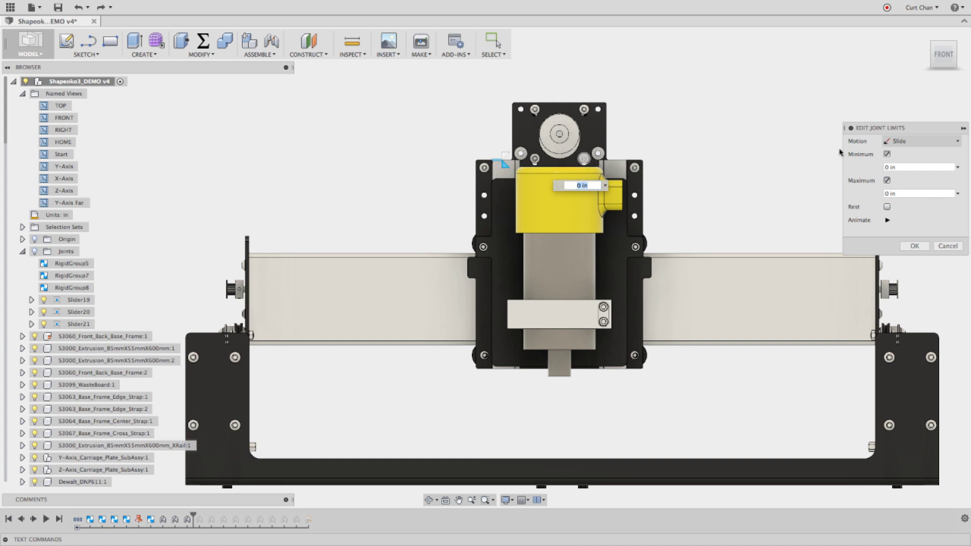
{"action": "left_click", "coordinate": [893, 167]}
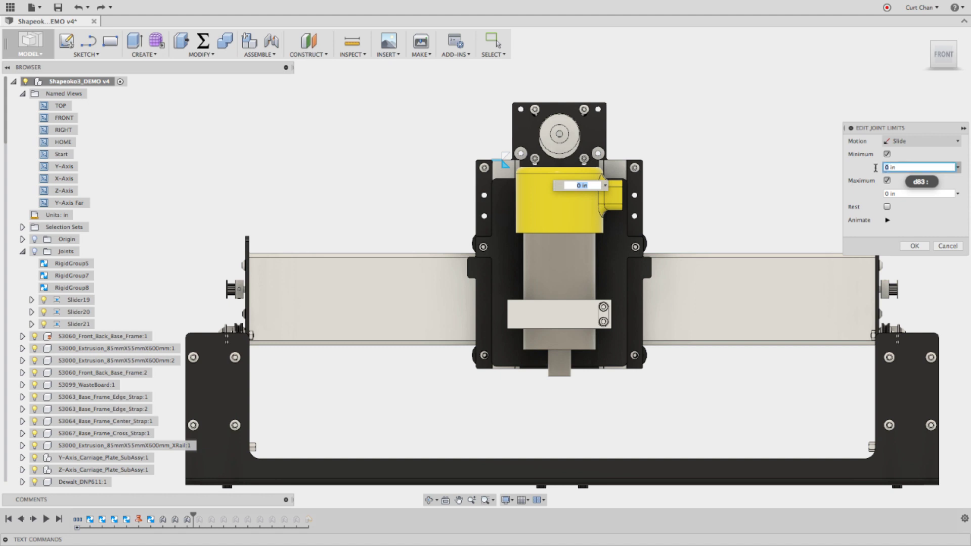
{"action": "left_click", "coordinate": [887, 168]}
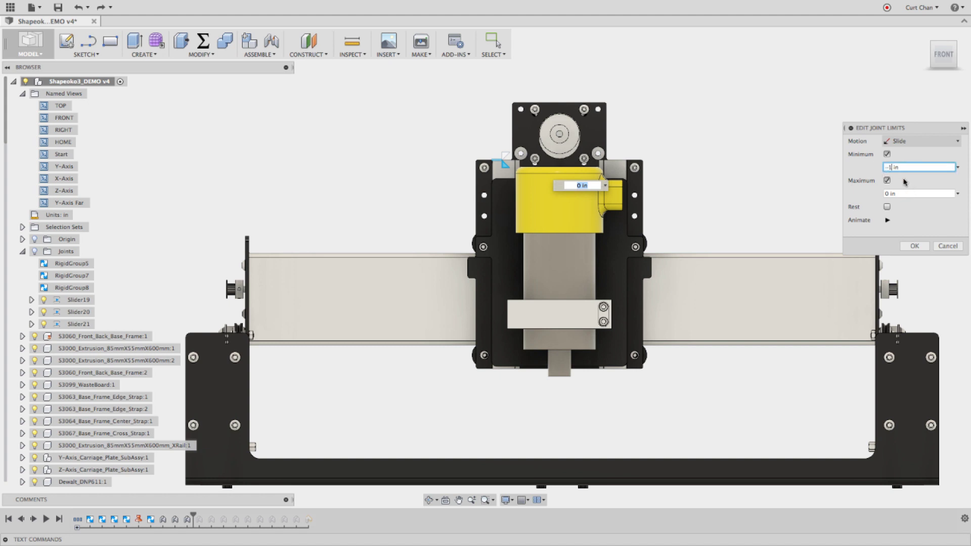
{"action": "type", "text": "-1"}
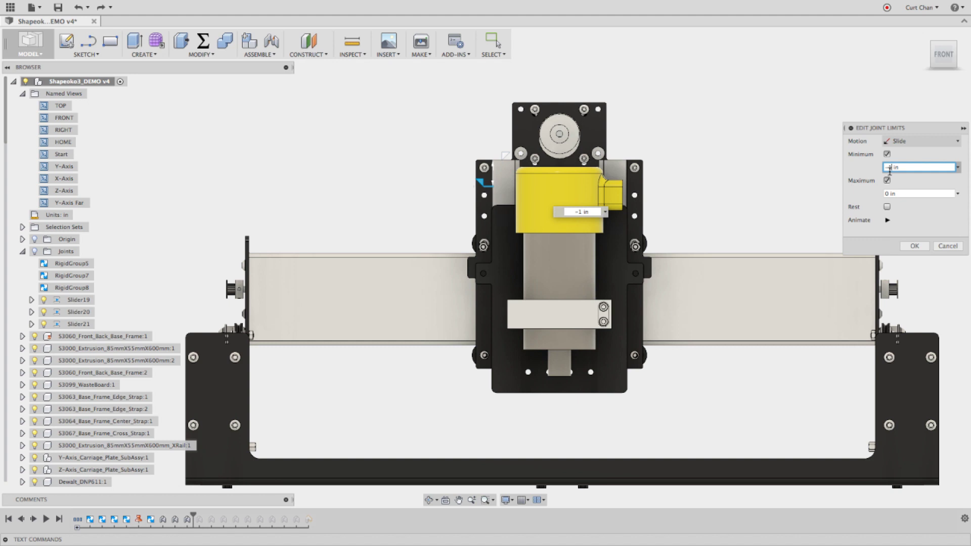
{"action": "key", "text": "Delete"}
Edit the maximum, apply Slider21's limits, and drag the spindle carriage upward to test it
{"action": "left_click", "coordinate": [892, 193]}
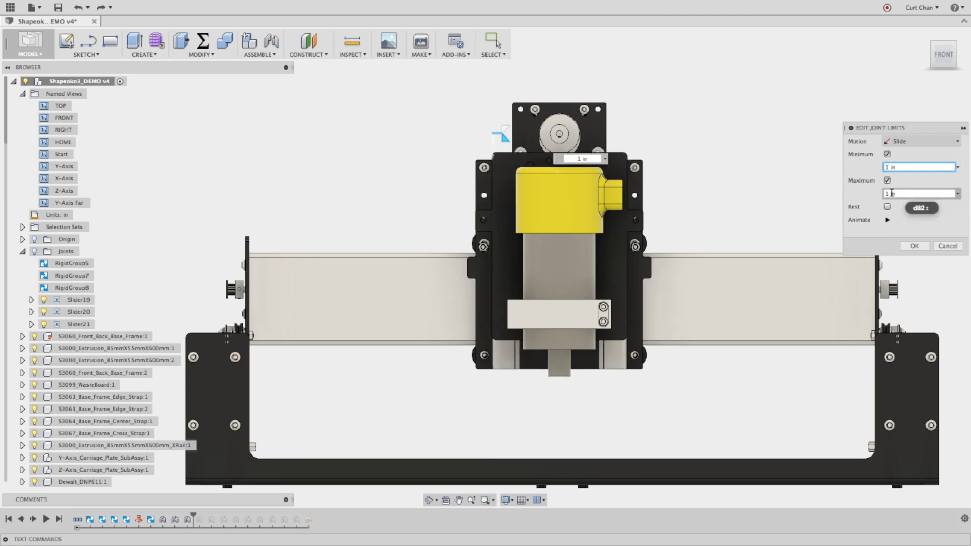
{"action": "left_click", "coordinate": [889, 192]}
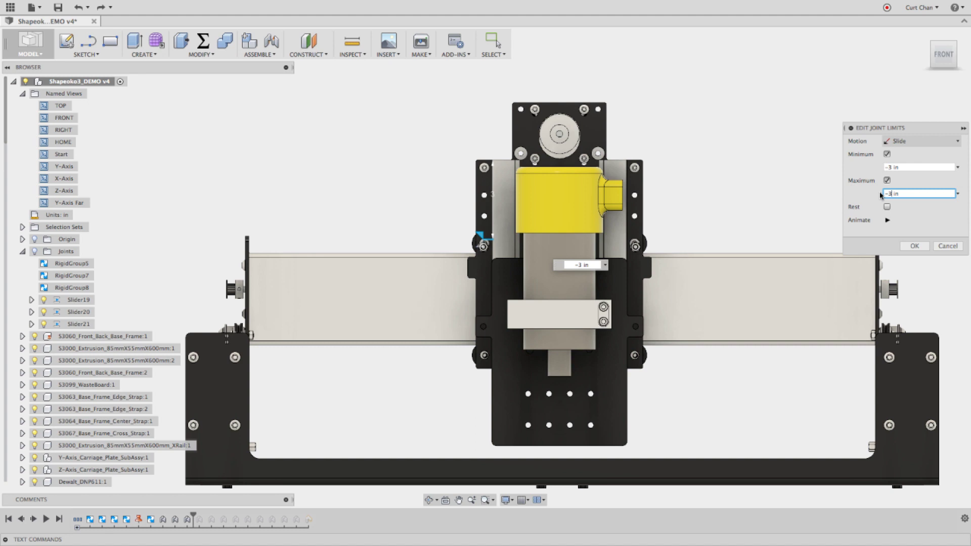
{"action": "left_click", "coordinate": [918, 249]}
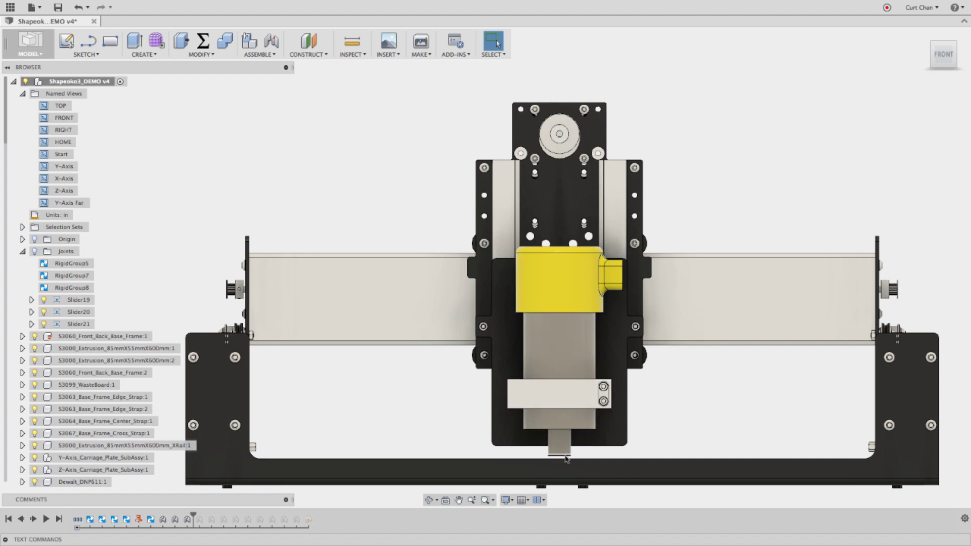
{"action": "left_click_drag", "start_coordinate": [567, 458], "coordinate": [572, 217]}
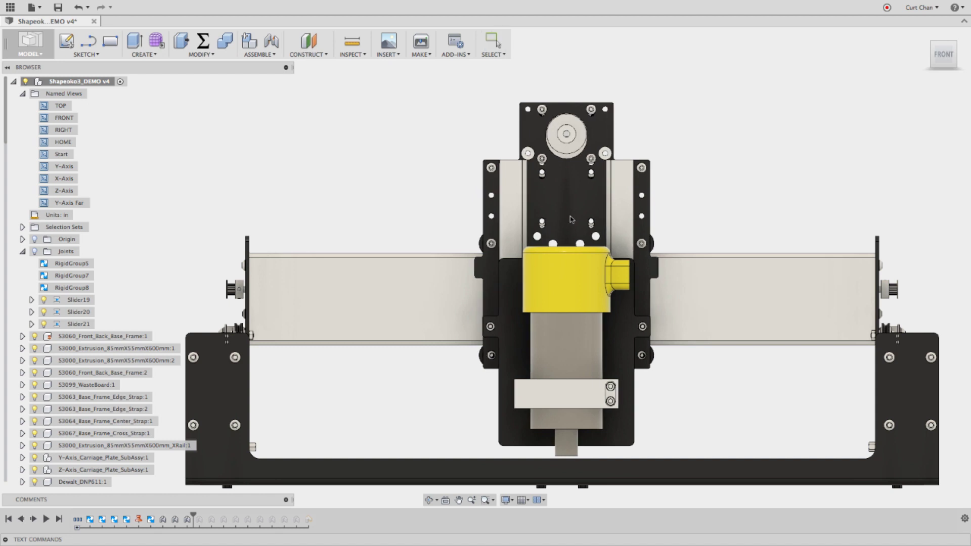
{"action": "left_click_drag", "start_coordinate": [560, 276], "coordinate": [558, 209]}
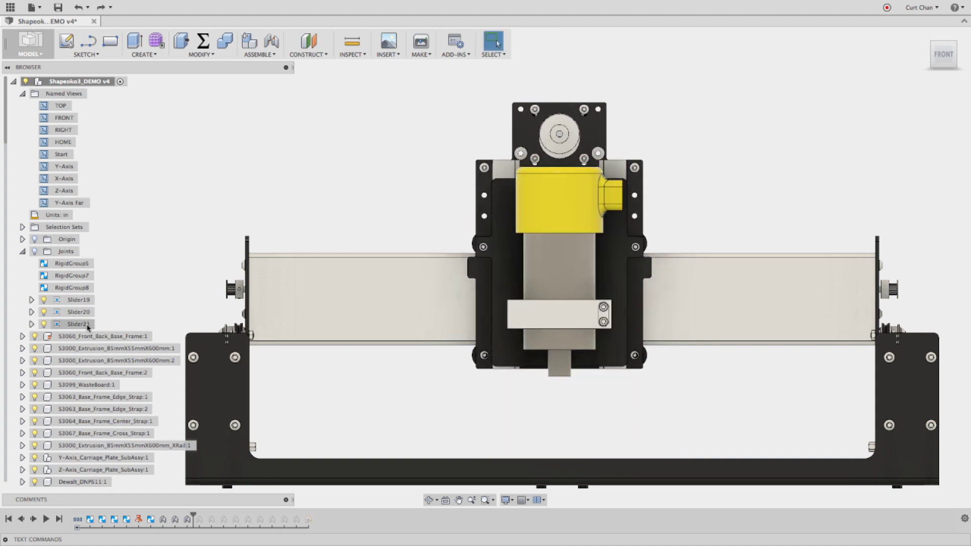
Reopen Slider21's joint limits and enable both the minimum and maximum travel limits
{"action": "left_click", "coordinate": [100, 326]}
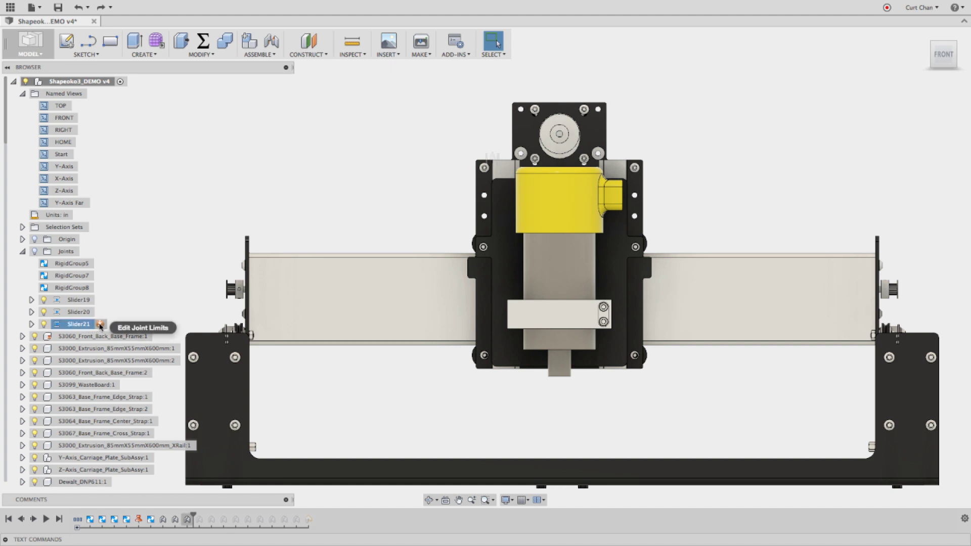
{"action": "left_click", "coordinate": [100, 326]}
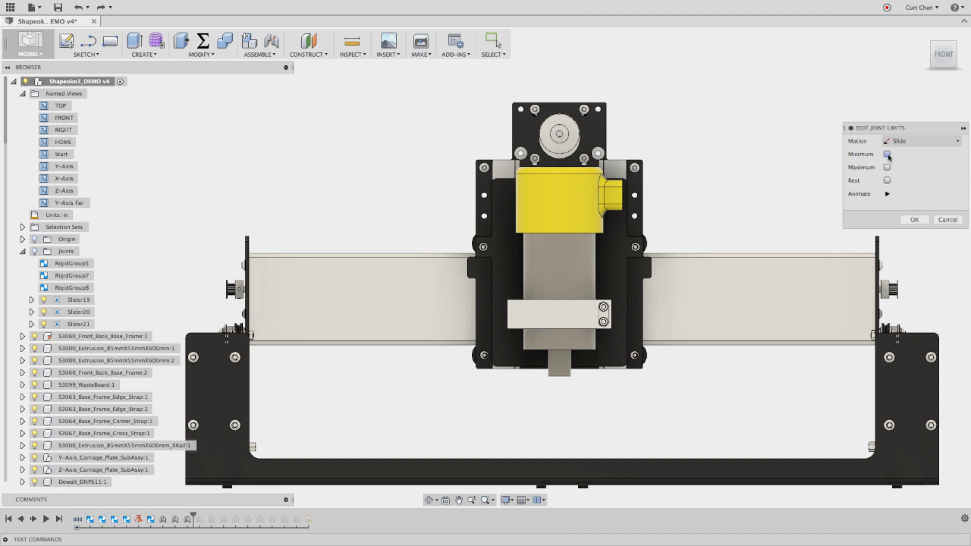
{"action": "left_click", "coordinate": [887, 154]}
{"action": "left_click", "coordinate": [888, 181]}
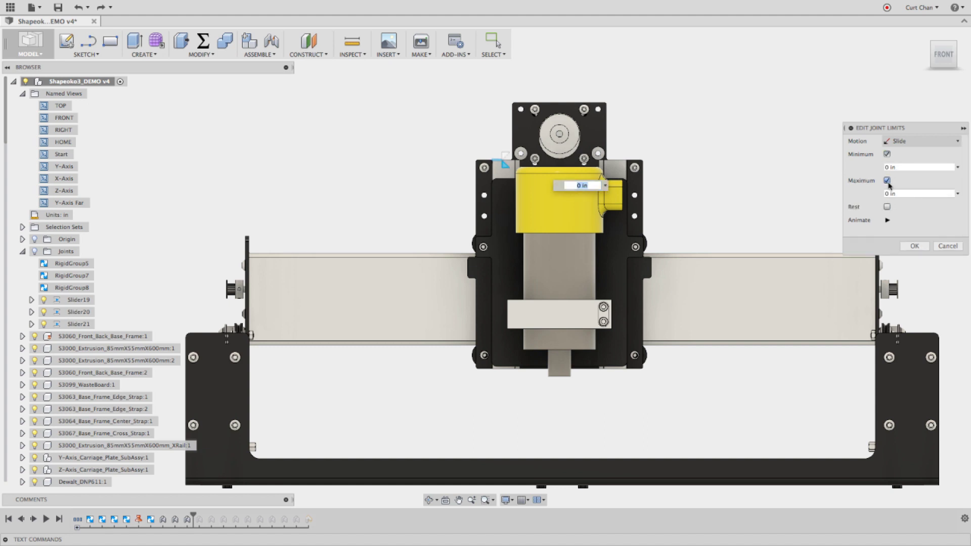
{"action": "left_click", "coordinate": [887, 194]}
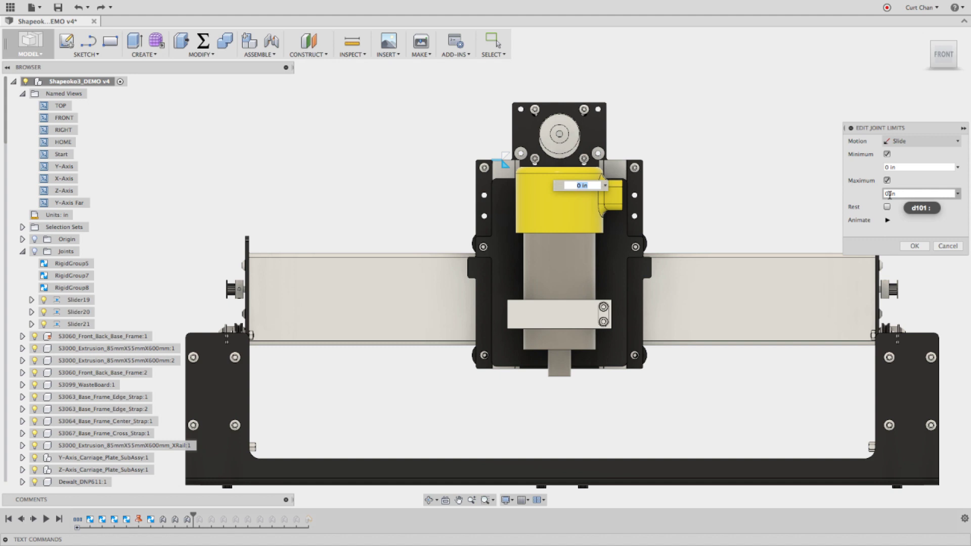
{"action": "left_click", "coordinate": [888, 167]}
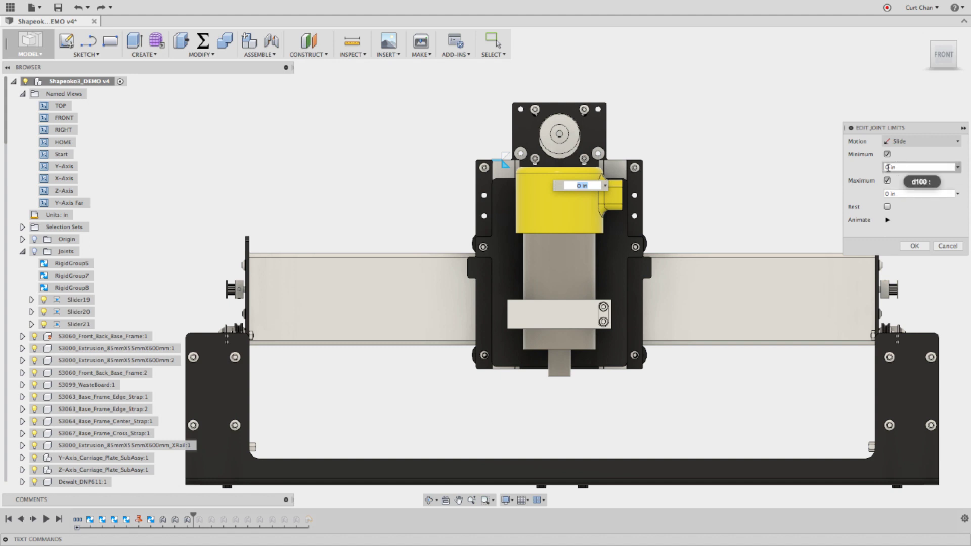
Set the minimum to -1 in and maximum to 3 in, apply, and drag the carriage to test
{"action": "left_click", "coordinate": [887, 167]}
{"action": "type", "text": "-"}
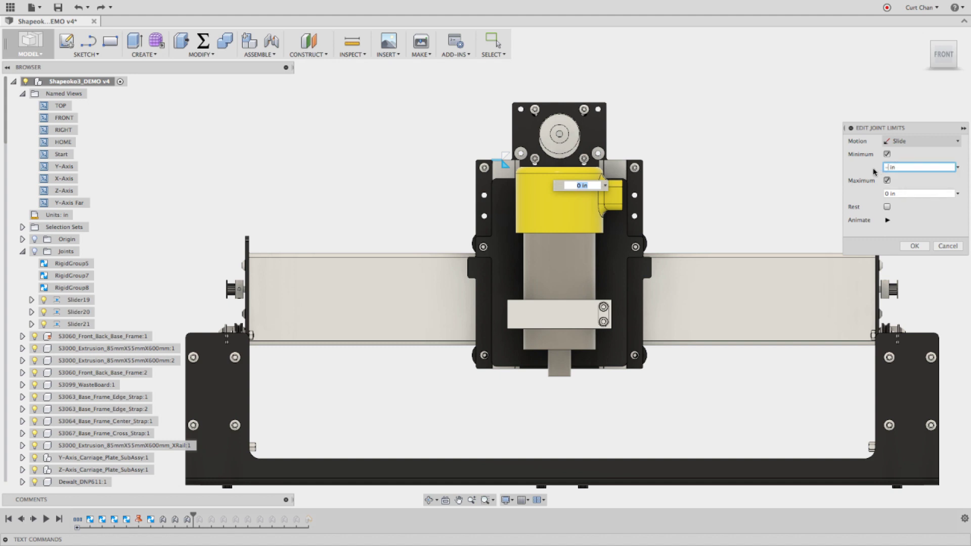
{"action": "type", "text": "1"}
{"action": "left_click", "coordinate": [887, 194]}
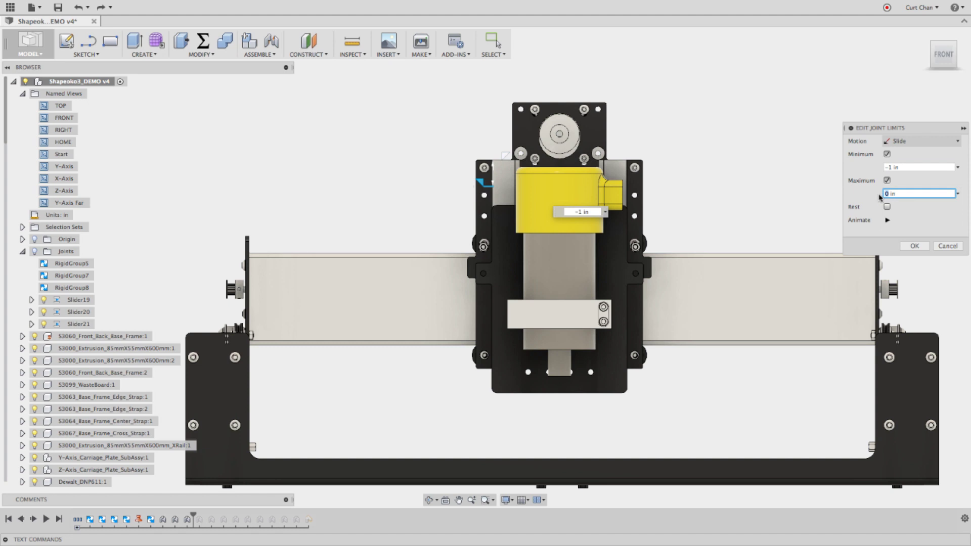
{"action": "type", "text": "4"}
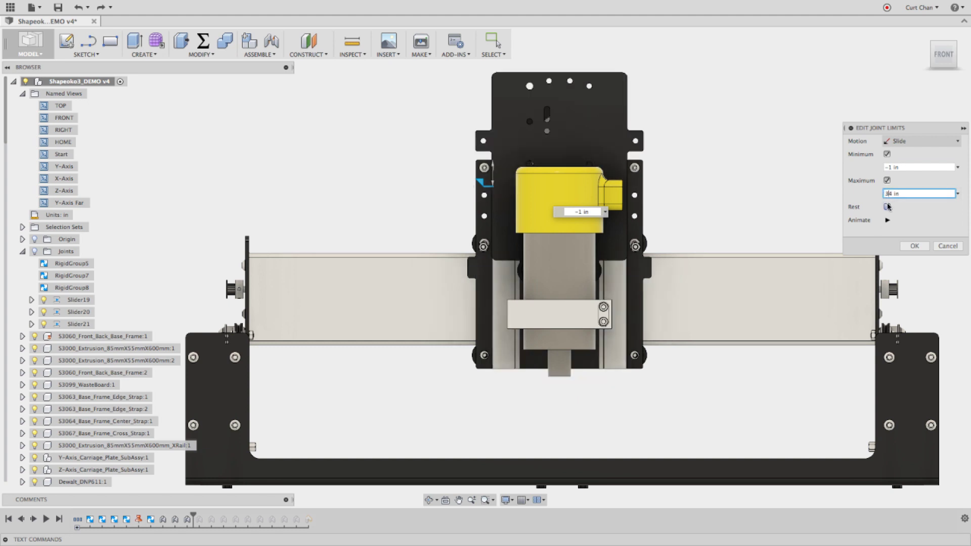
{"action": "key", "text": "BackSpace"}
{"action": "type", "text": "3"}
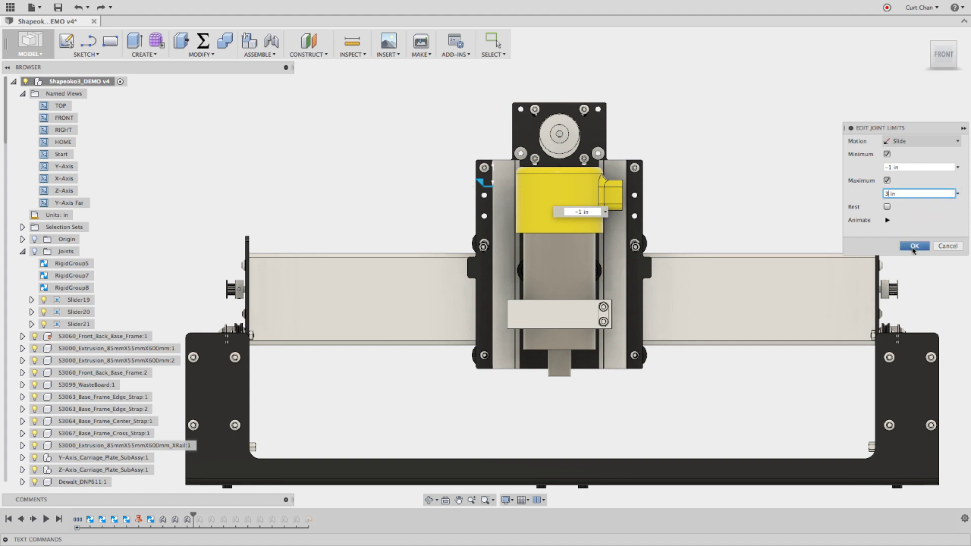
{"action": "left_click", "coordinate": [916, 246]}
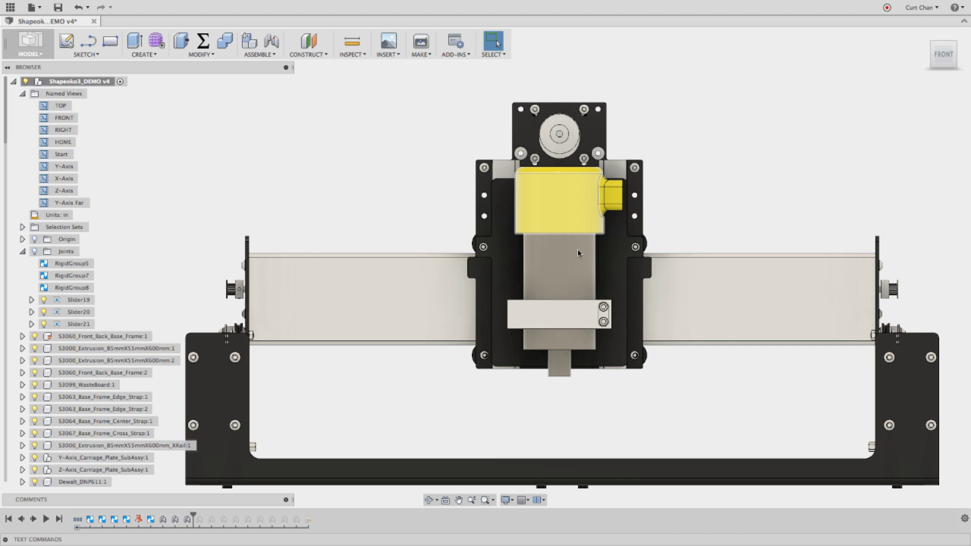
{"action": "left_click_drag", "start_coordinate": [577, 249], "coordinate": [448, 249]}
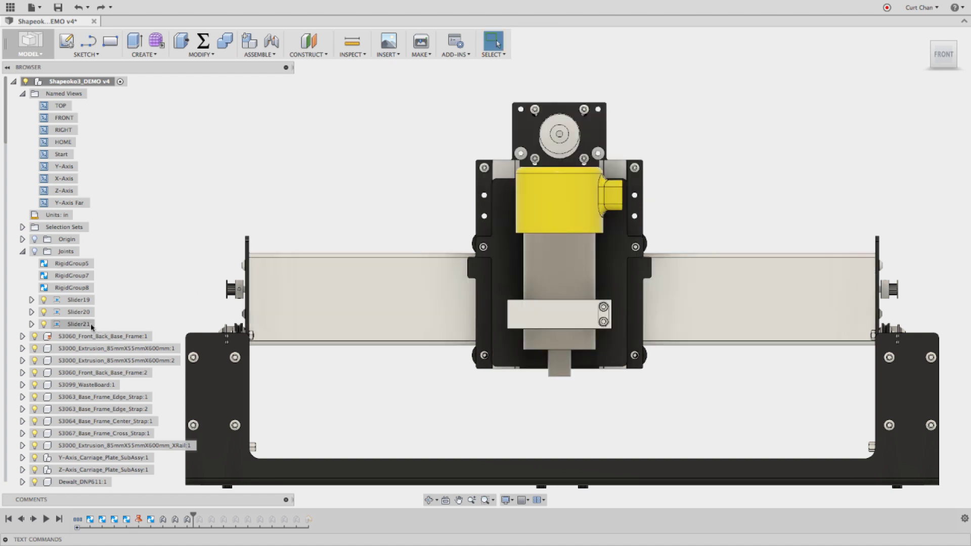
Change Slider21's limits to -3 in minimum and 1 in maximum, then drag the carriage to check
{"action": "right_click", "coordinate": [93, 323]}
{"action": "left_click", "coordinate": [145, 297]}
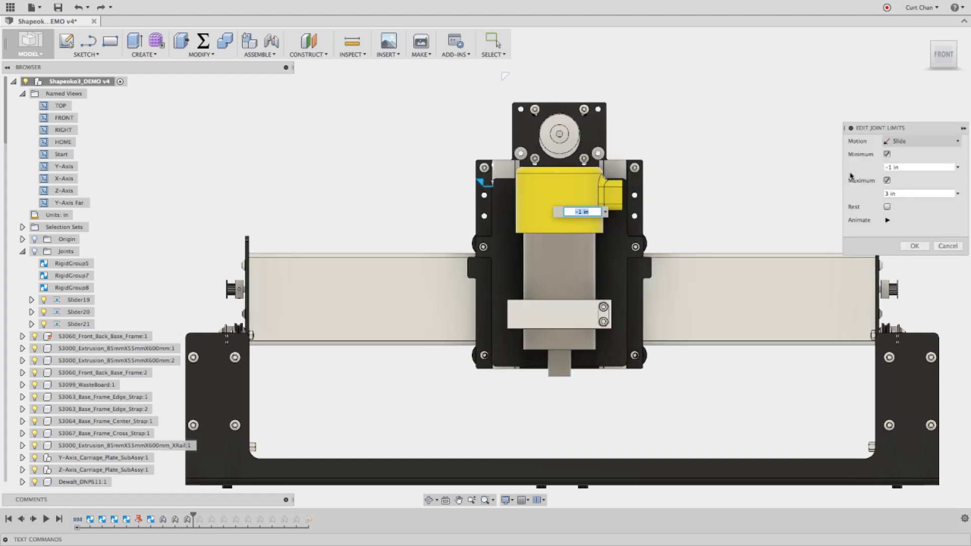
{"action": "left_click", "coordinate": [891, 167]}
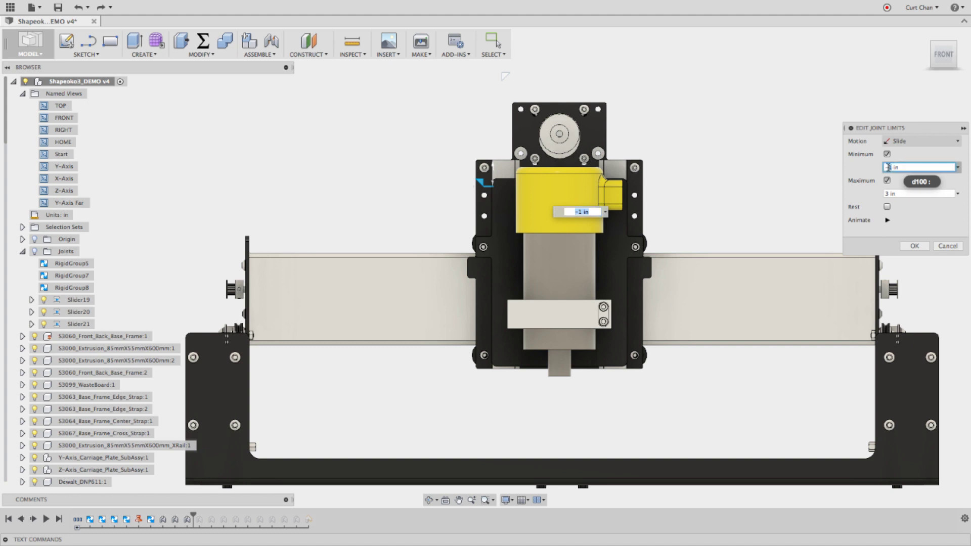
{"action": "type", "text": "-3"}
{"action": "key", "text": "Tab"}
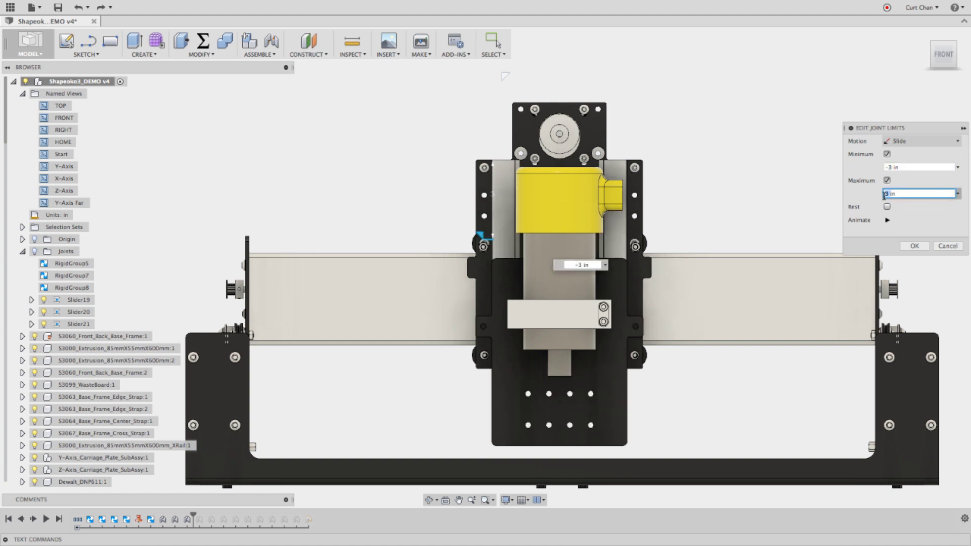
{"action": "type", "text": "1"}
{"action": "left_click", "coordinate": [914, 246]}
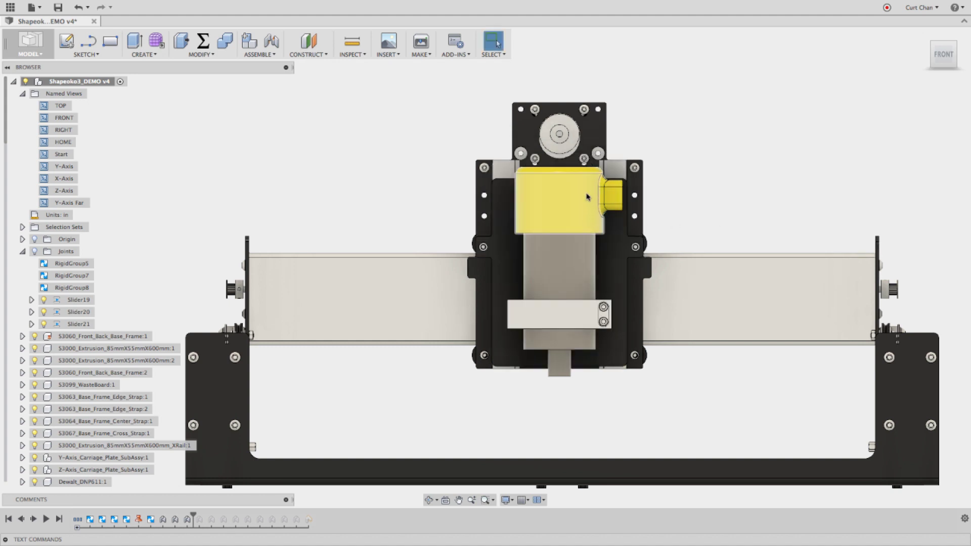
{"action": "left_click_drag", "start_coordinate": [586, 197], "coordinate": [599, 255]}
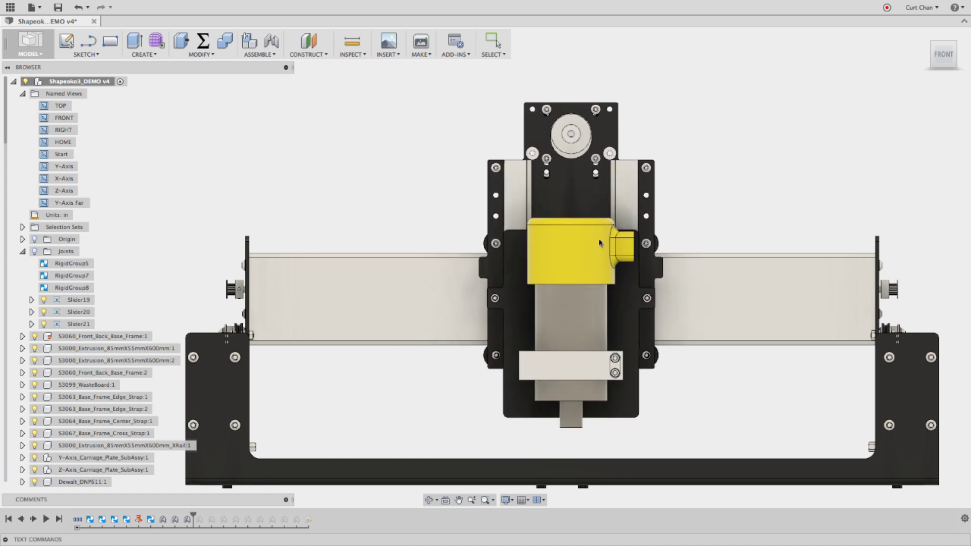
Reconfirm Slider21's limits unchanged and slide the router carriage up and down within them
{"action": "left_click", "coordinate": [100, 326]}
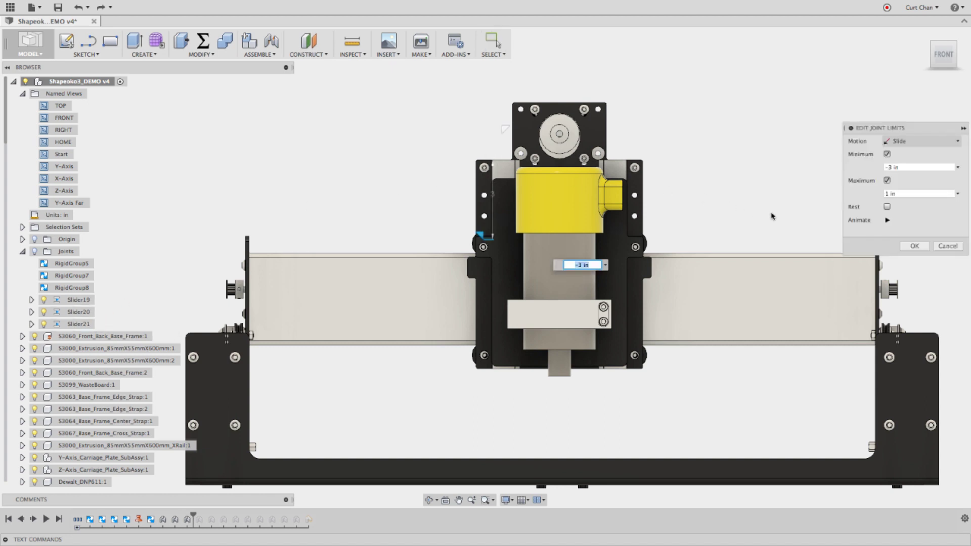
{"action": "left_click", "coordinate": [887, 192]}
{"action": "left_click", "coordinate": [892, 168]}
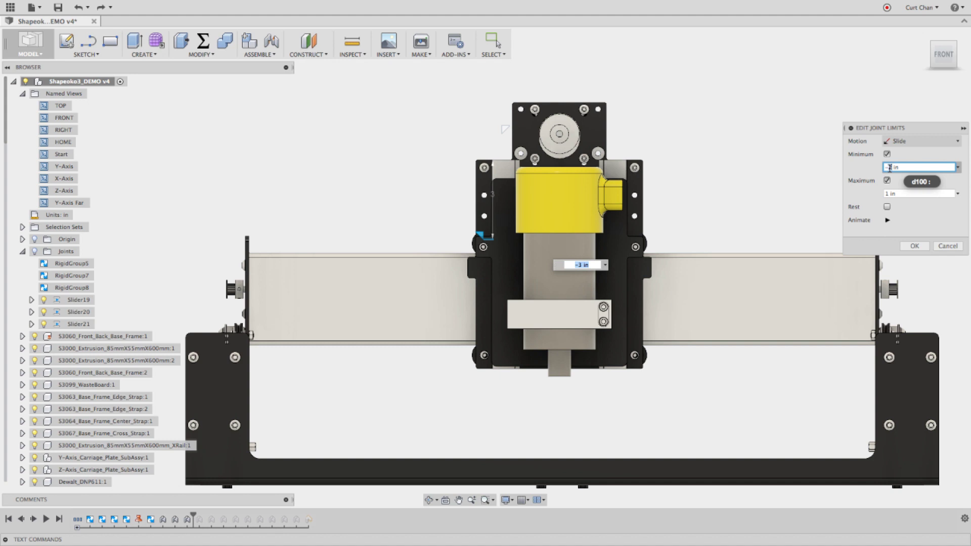
{"action": "left_click", "coordinate": [915, 246]}
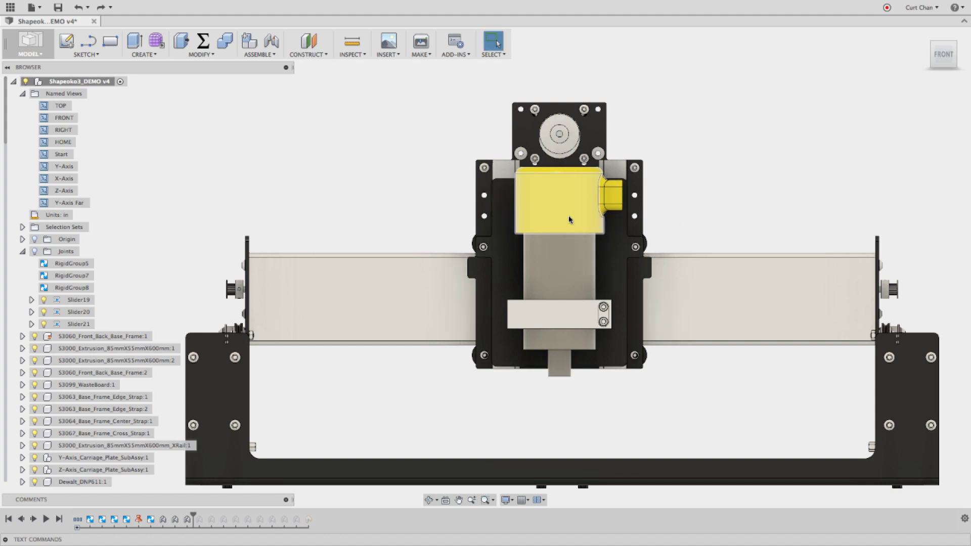
{"action": "mouse_move", "coordinate": [566, 238]}
{"action": "left_mouse_down"}
{"action": "mouse_move", "coordinate": [560, 283]}
{"action": "mouse_move", "coordinate": [565, 247]}
{"action": "left_mouse_up"}
{"action": "left_click_drag", "start_coordinate": [562, 223], "coordinate": [563, 271]}
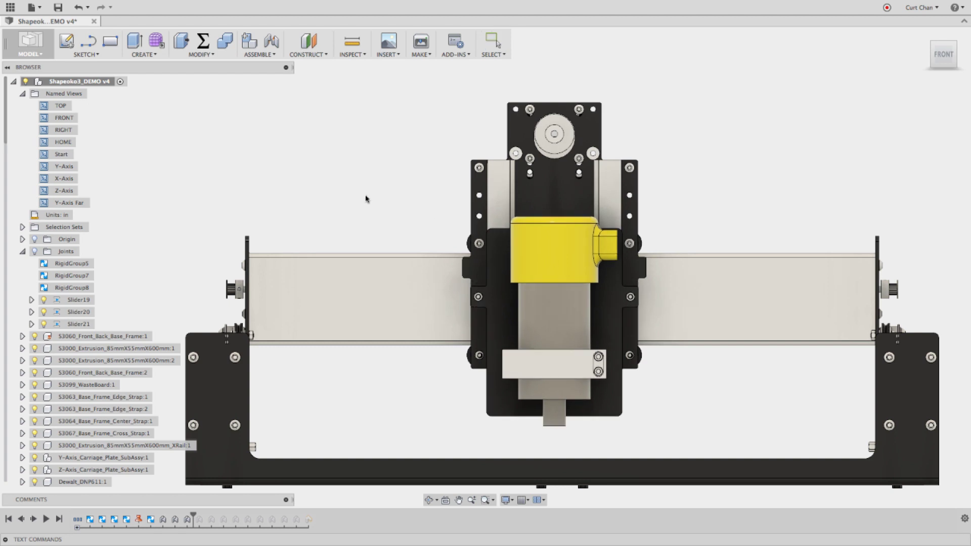
Switch to the Start view, then slide the router carriage along the gantry and the gantry along the rails
{"action": "double_click", "coordinate": [61, 158]}
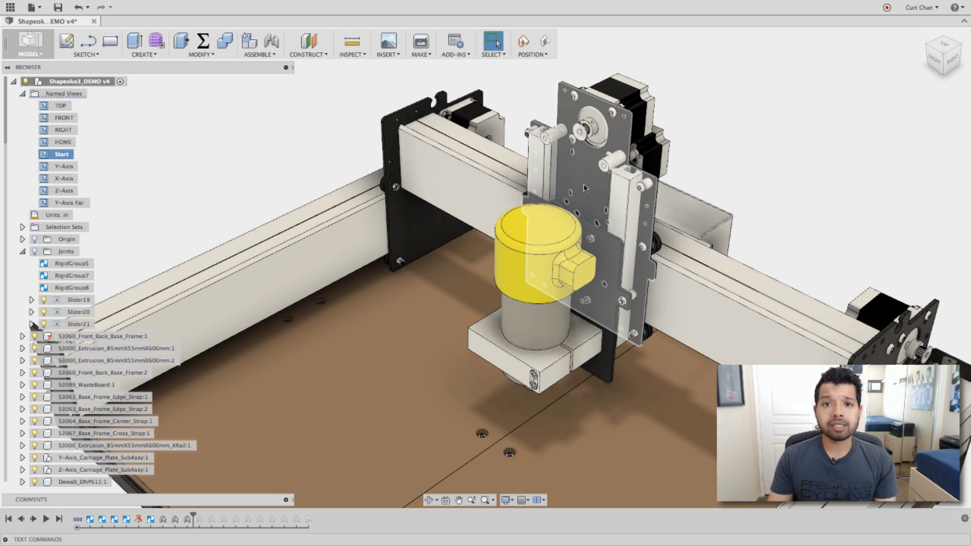
{"action": "left_click", "coordinate": [584, 188]}
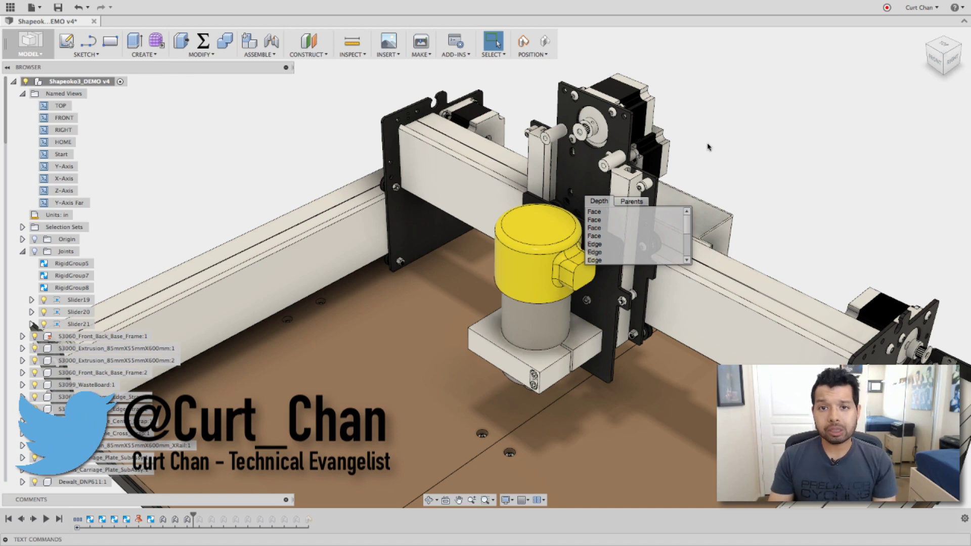
{"action": "left_click", "coordinate": [707, 147]}
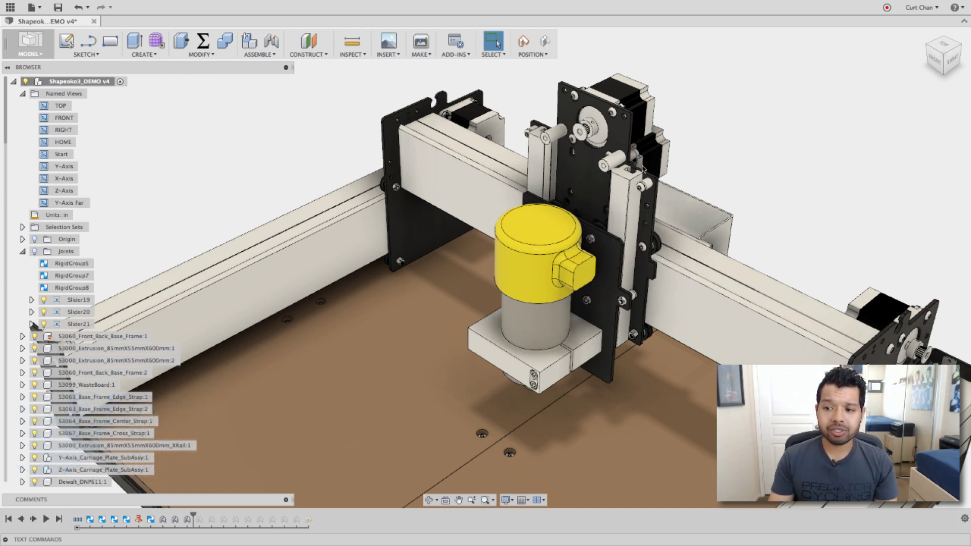
{"action": "left_click_drag", "start_coordinate": [483, 216], "coordinate": [500, 267]}
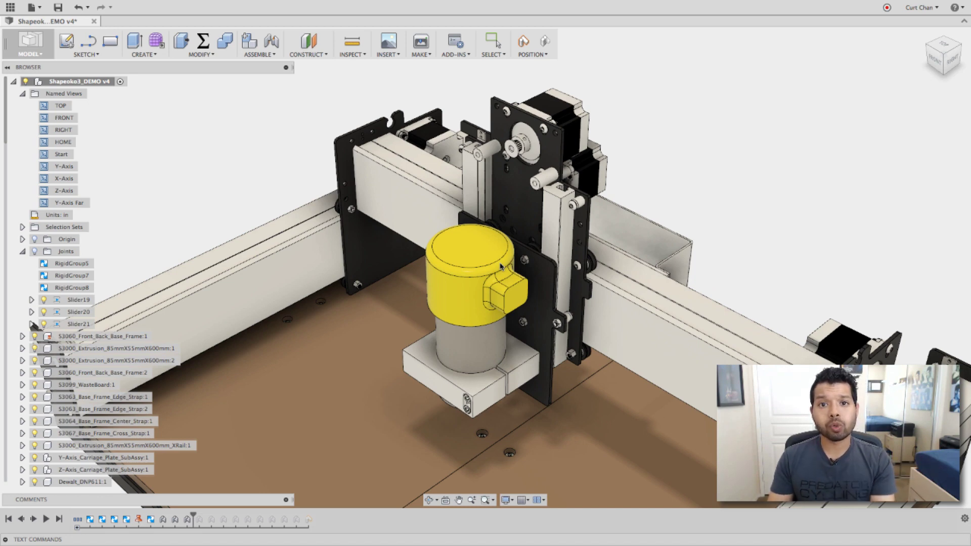
{"action": "mouse_move", "coordinate": [501, 267]}
{"action": "left_mouse_down"}
{"action": "mouse_move", "coordinate": [424, 317]}
{"action": "mouse_move", "coordinate": [518, 271]}
{"action": "left_mouse_up"}
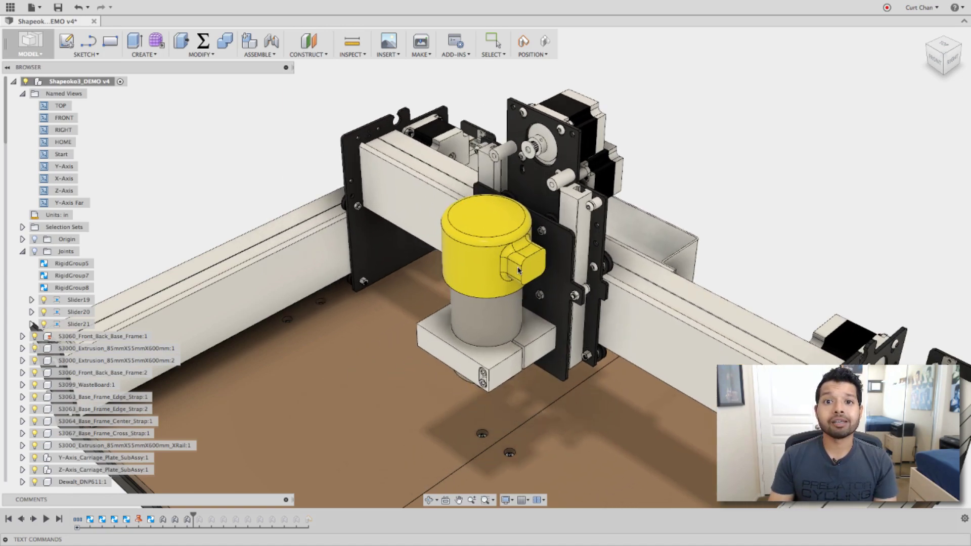